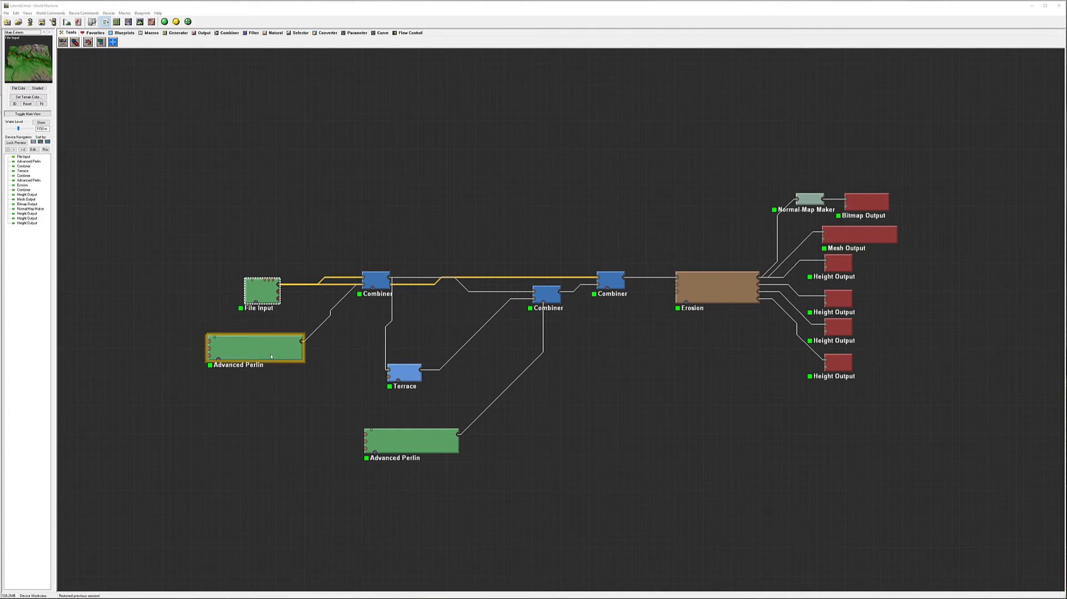
Preview the eroded terrain in 3D, then inspect the height output's file settings without changing them
click(140, 22)
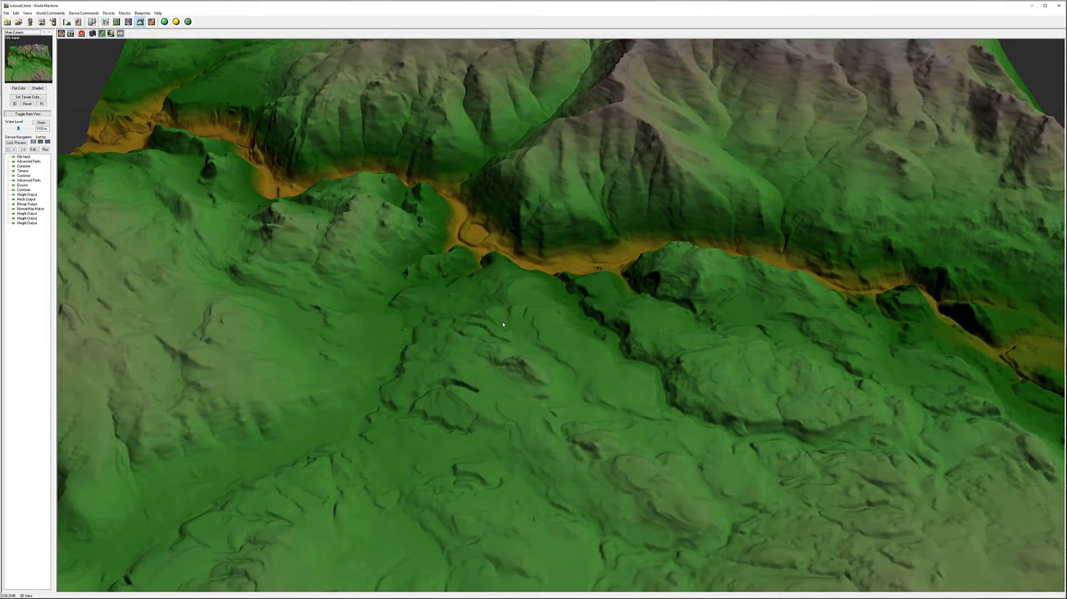
drag(500, 309, 485, 362)
scroll(579, 309, down, 5)
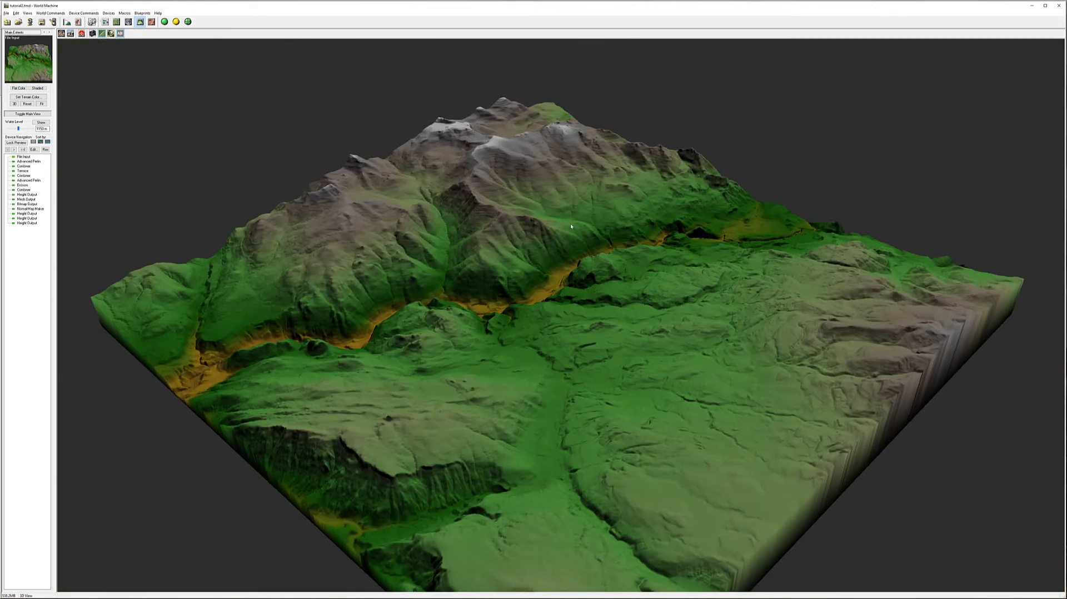
click(105, 22)
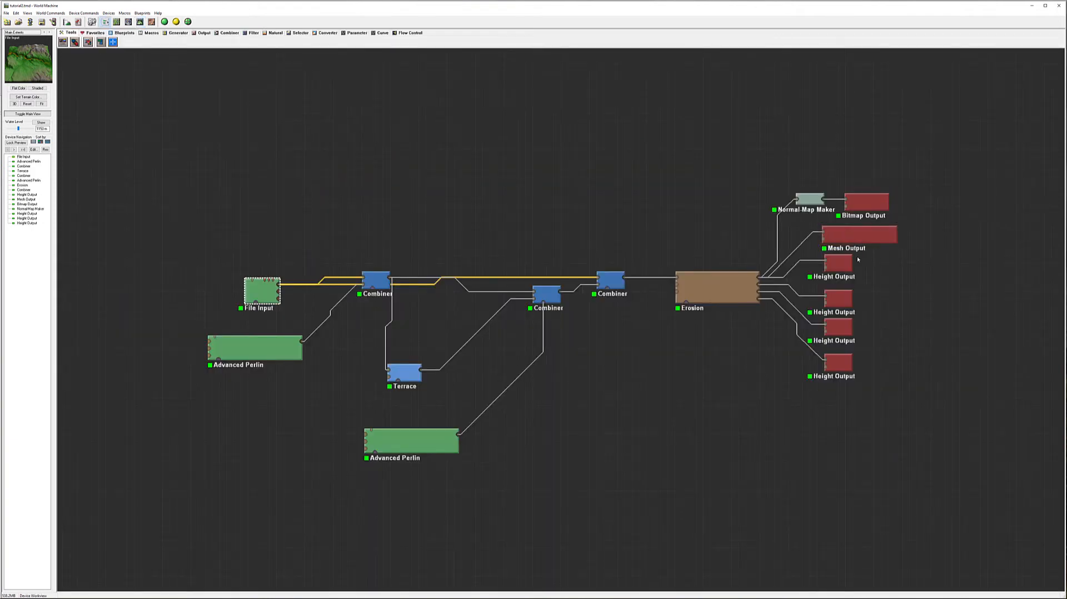
double_click(848, 271)
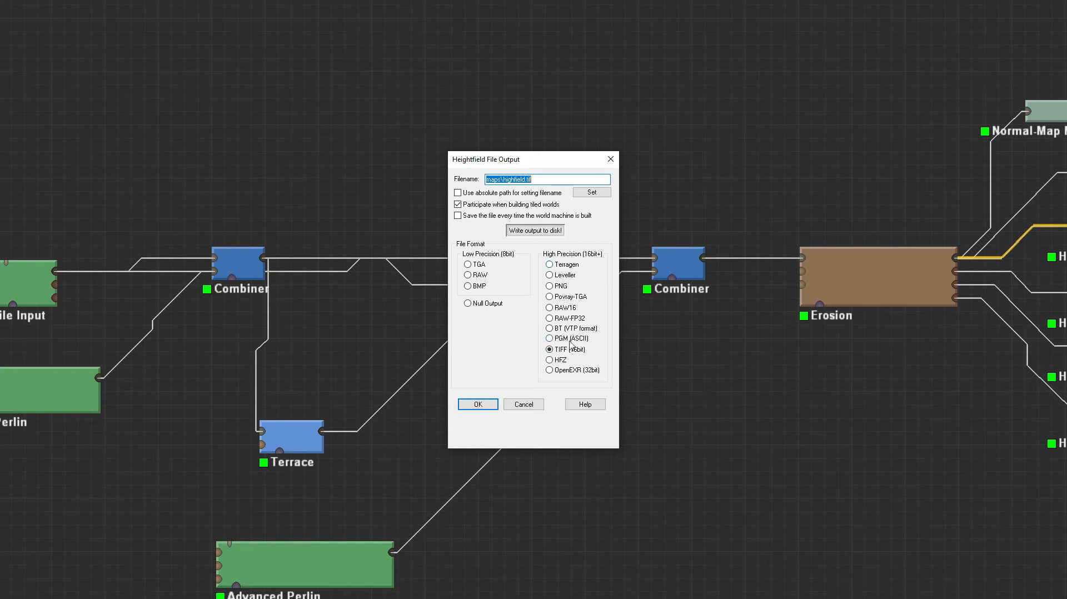
click(532, 404)
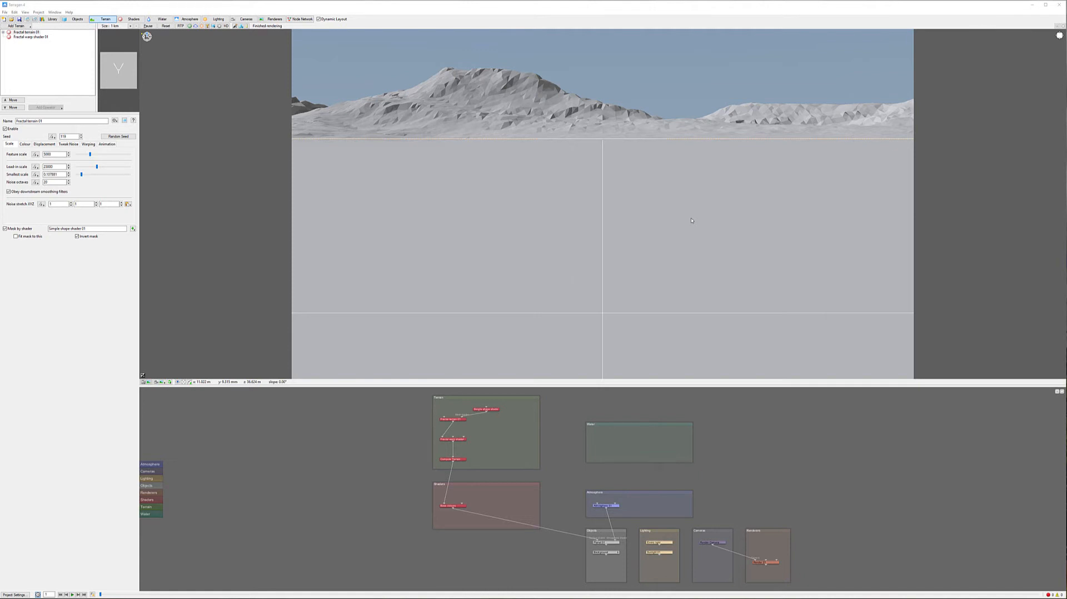
Delete the default Fractal terrain, Fractal warp shader and Simple shape shader nodes from the terrain group
alt+drag(615, 232, 643, 285)
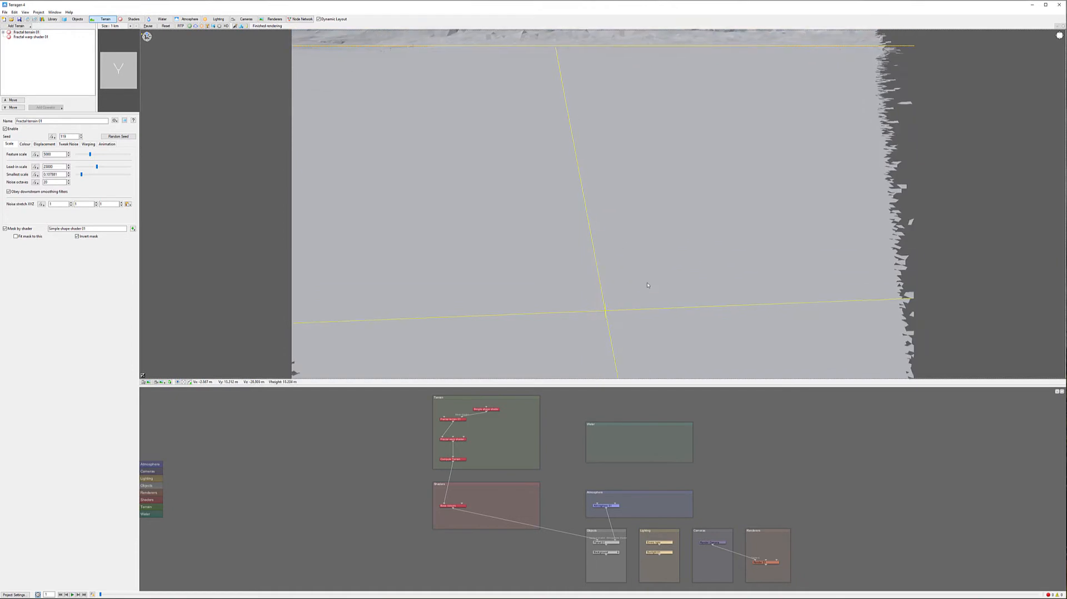
scroll(638, 238, down, 6)
alt+drag(638, 238, 679, 277)
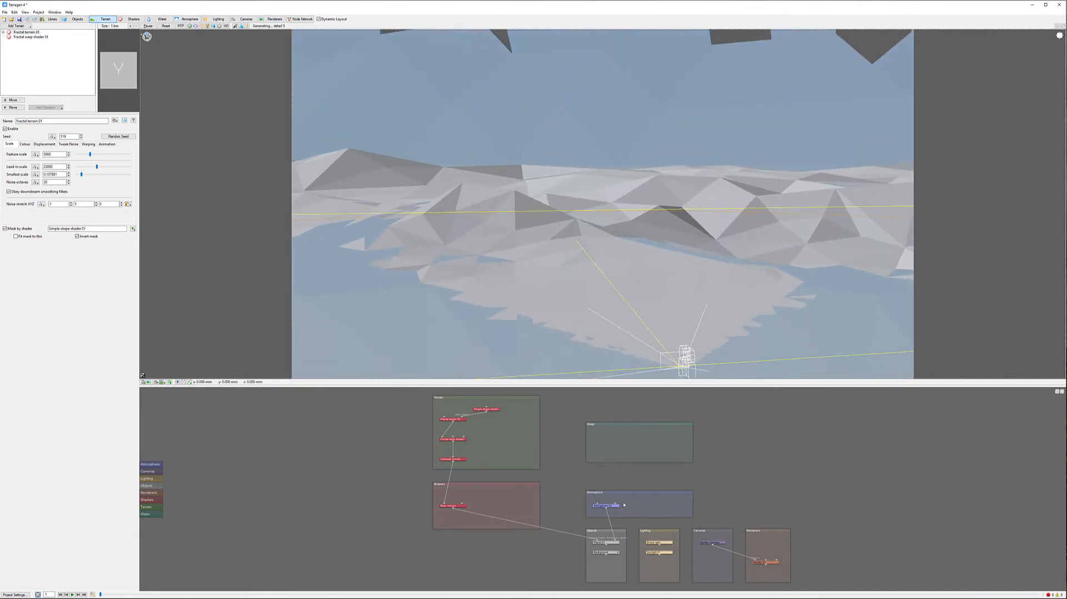
click(459, 439)
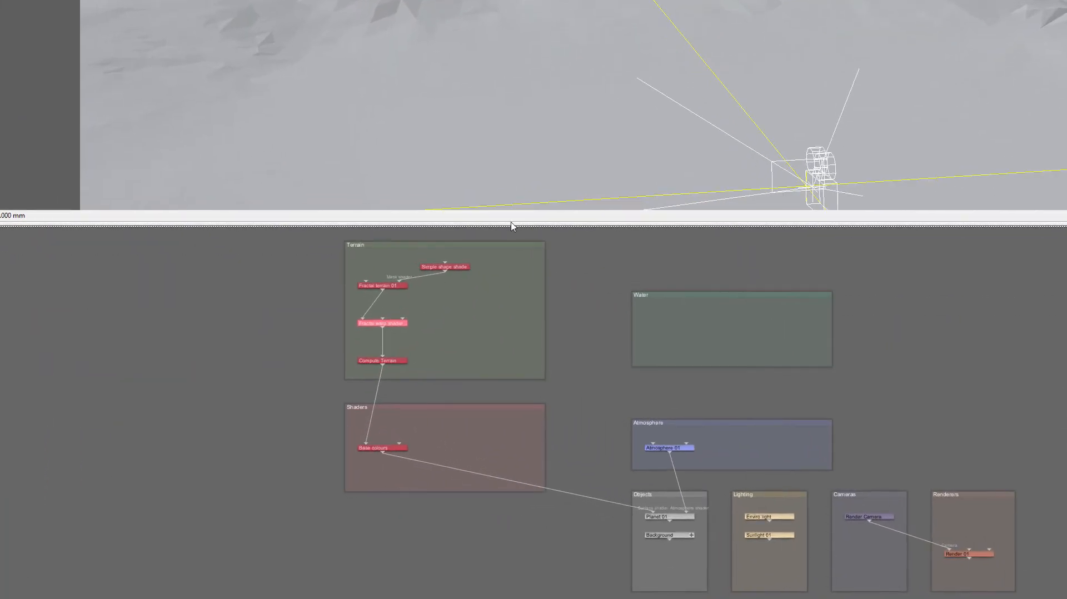
click(454, 267)
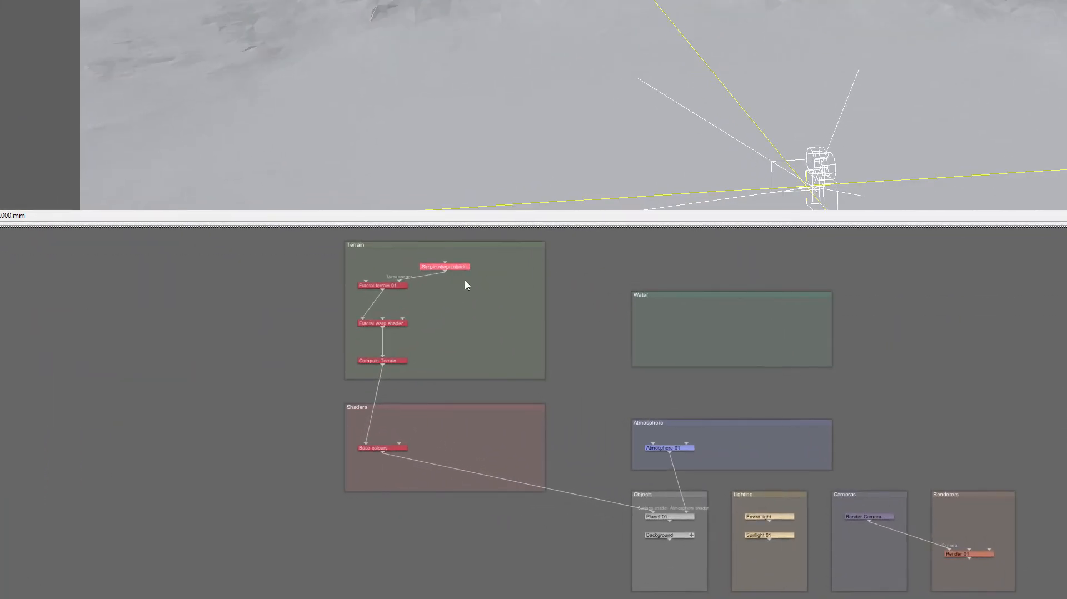
drag(485, 262, 324, 340)
key(Delete)
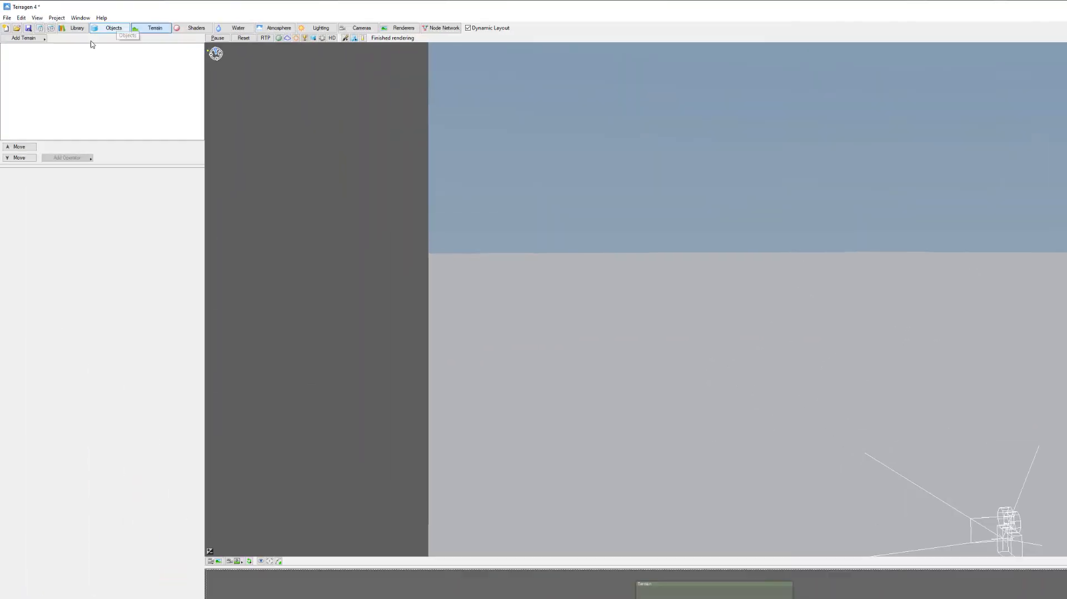
Add a heightfield terrain loaded from highfield.tif in the WMMaps folder, using the TIFF file type
click(25, 38)
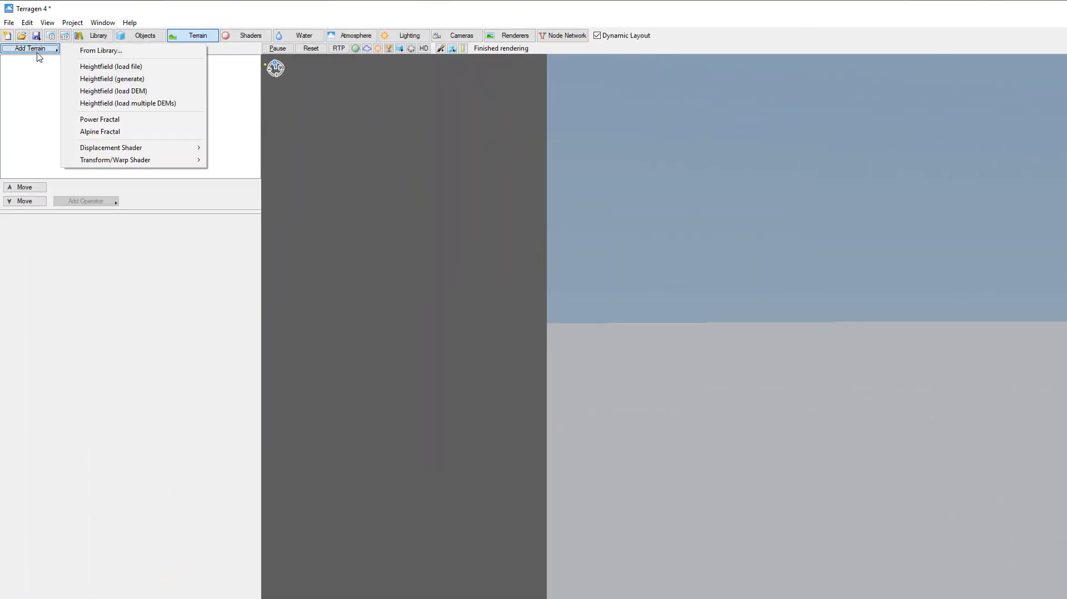
click(165, 71)
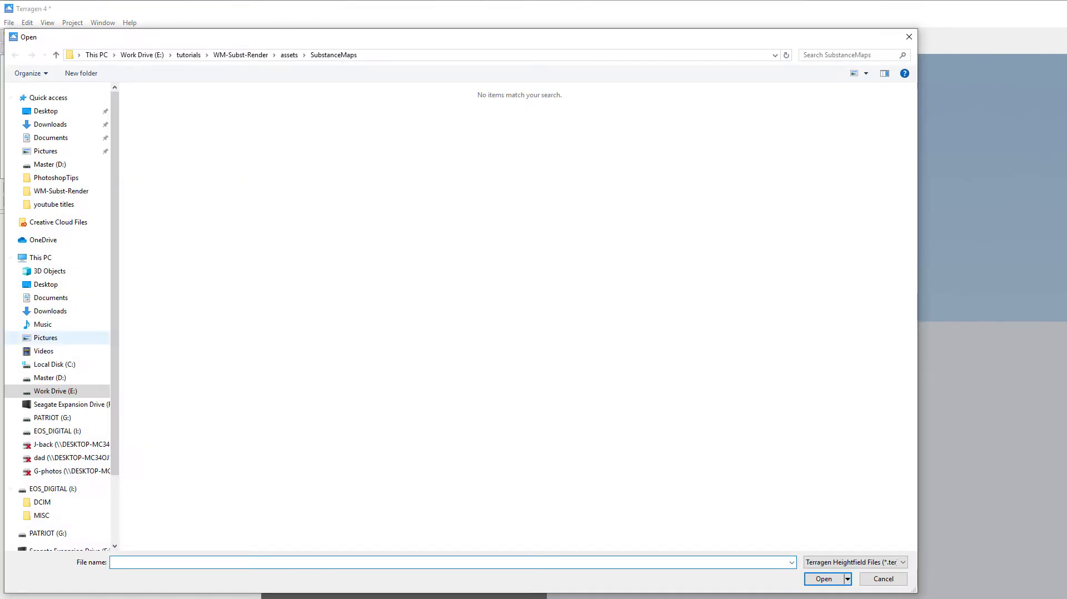
click(289, 54)
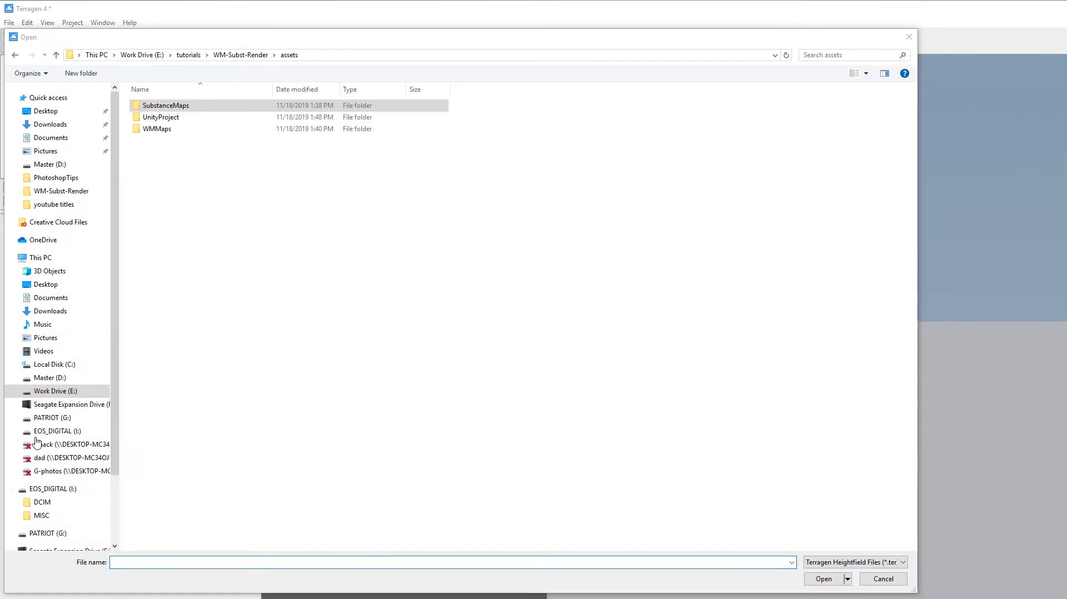
click(191, 130)
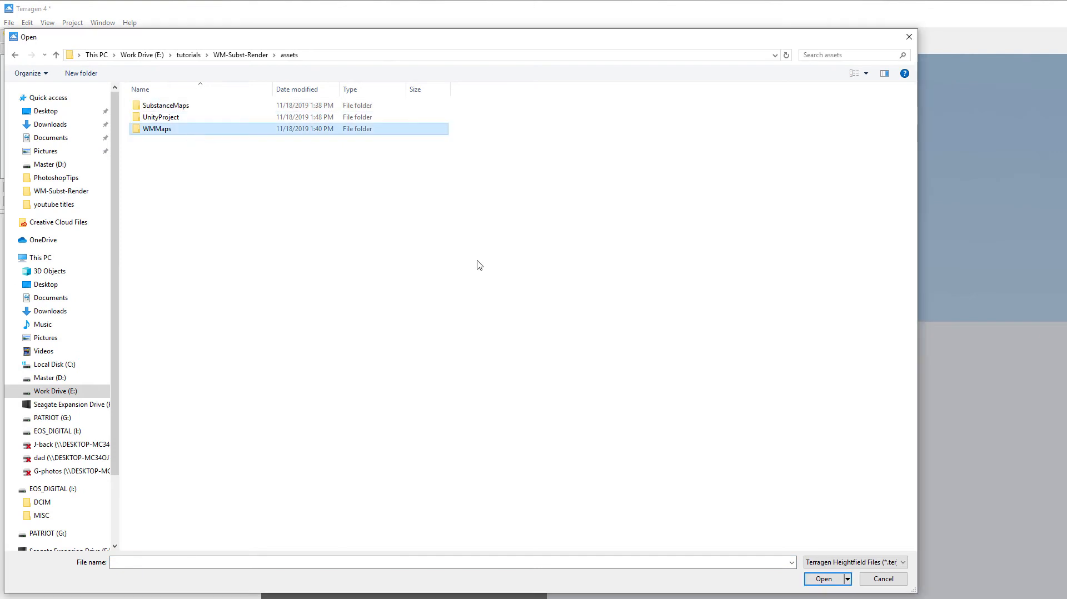
double_click(200, 130)
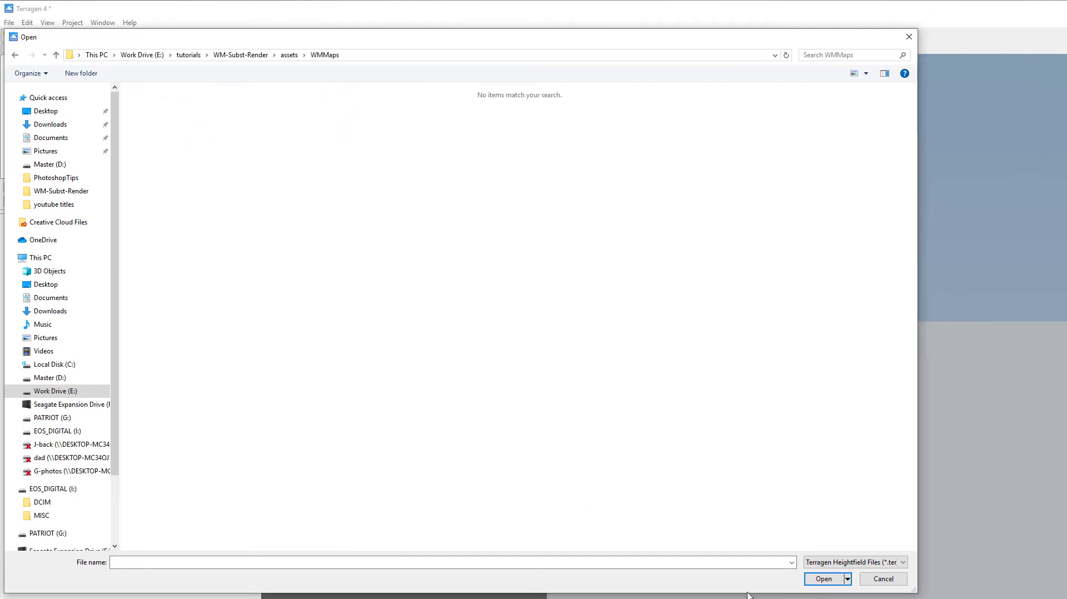
click(874, 561)
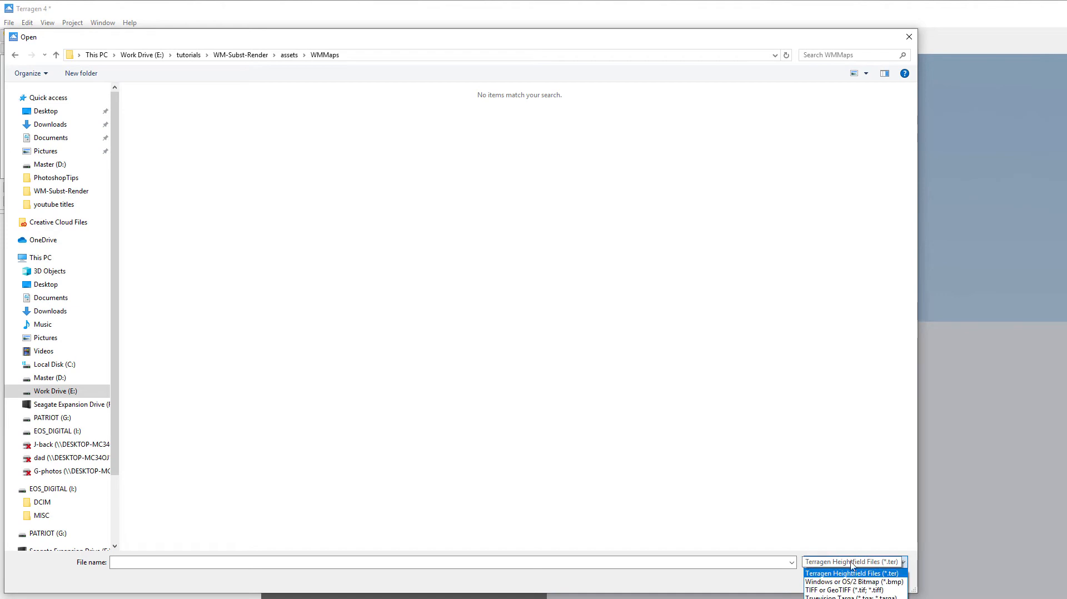
click(867, 590)
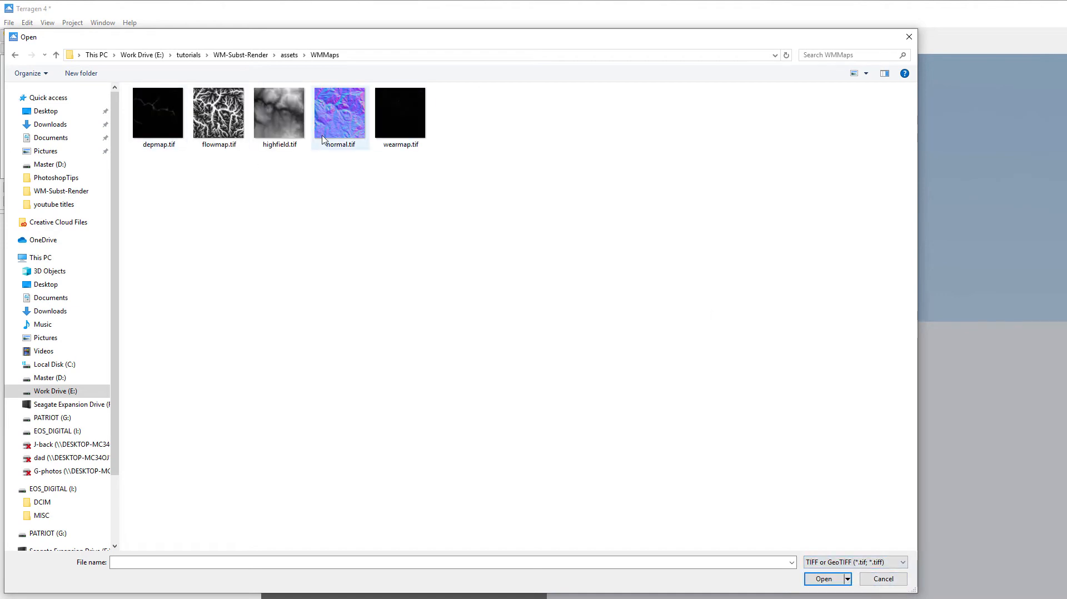
click(281, 125)
click(824, 578)
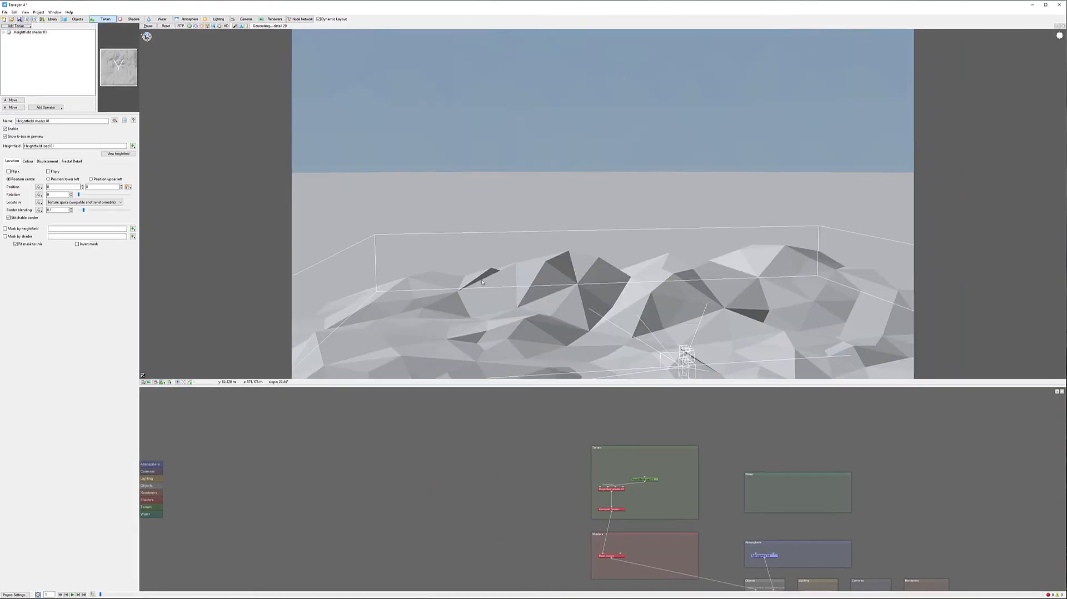
Examine the loaded heightfield terrain from several angles in the 3D preview
alt+drag(540, 274, 772, 338)
alt+right_drag(773, 339, 741, 278)
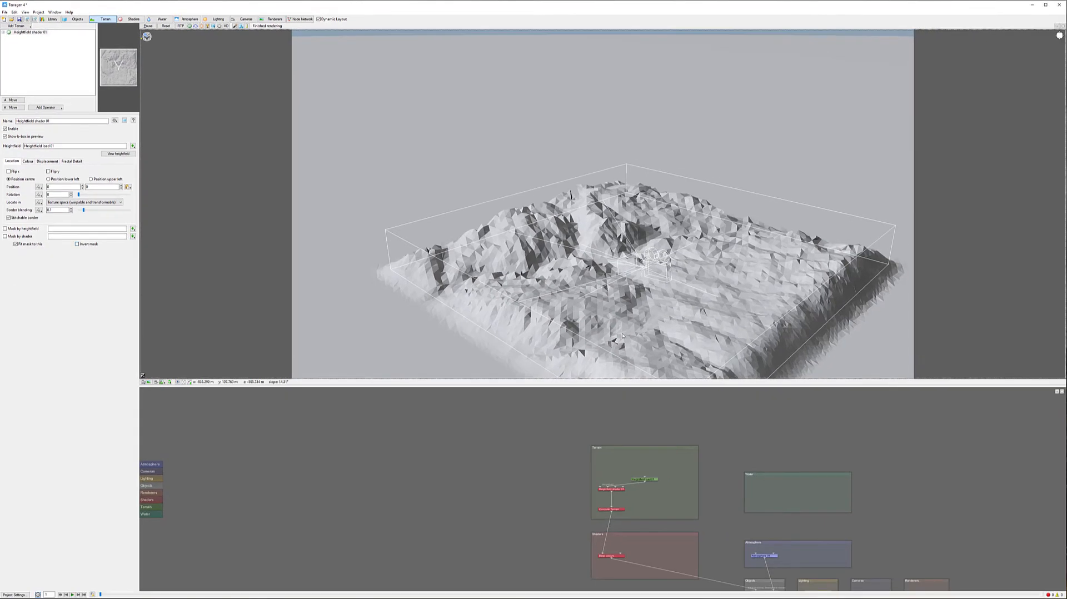
alt+drag(602, 286, 833, 335)
scroll(848, 299, down, 5)
scroll(848, 299, up, 8)
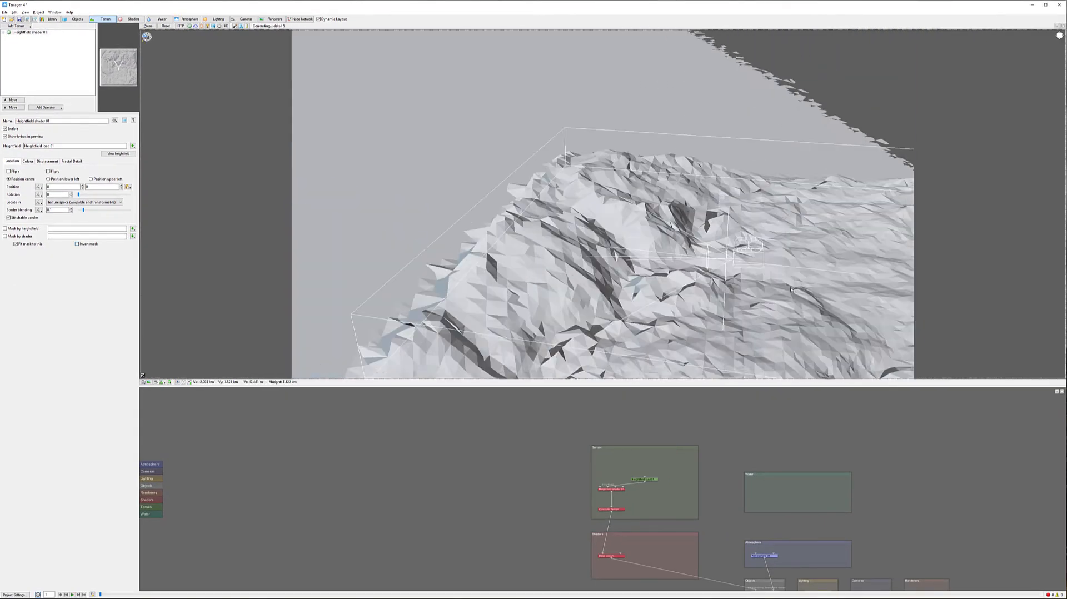
alt+middle_drag(848, 299, 647, 197)
alt+drag(647, 198, 666, 246)
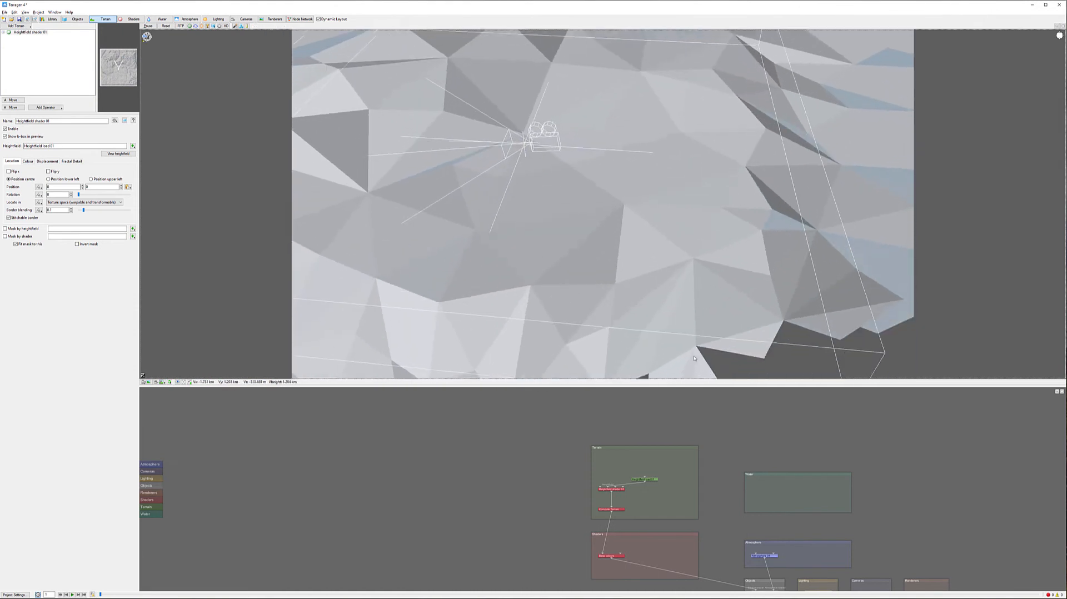
Create an Image map shader that loads Terrain.png from the SubstanceMaps folder
scroll(667, 245, down, 5)
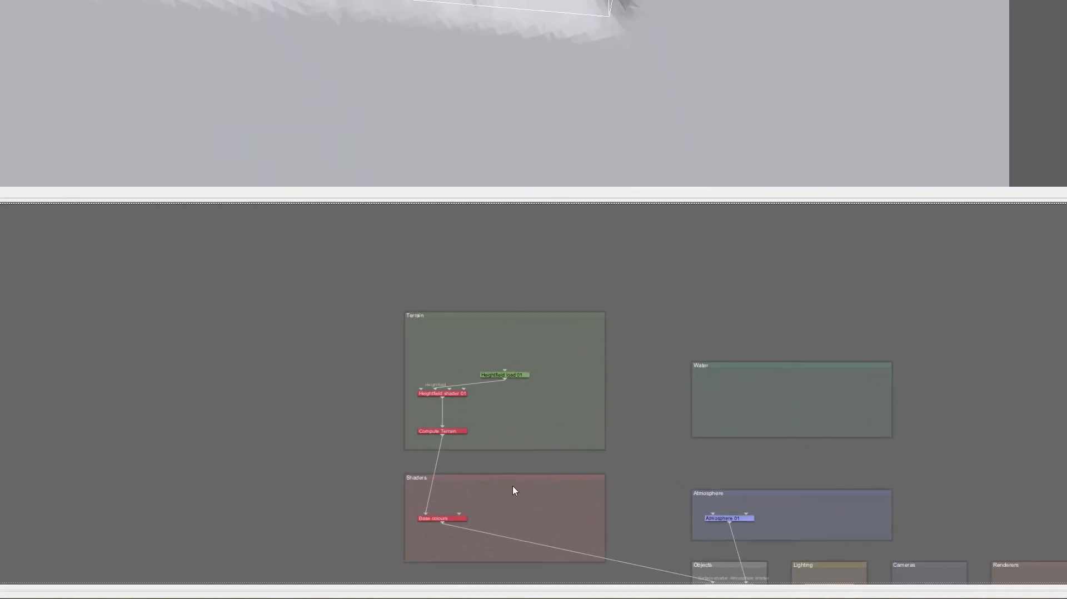
right_click(649, 539)
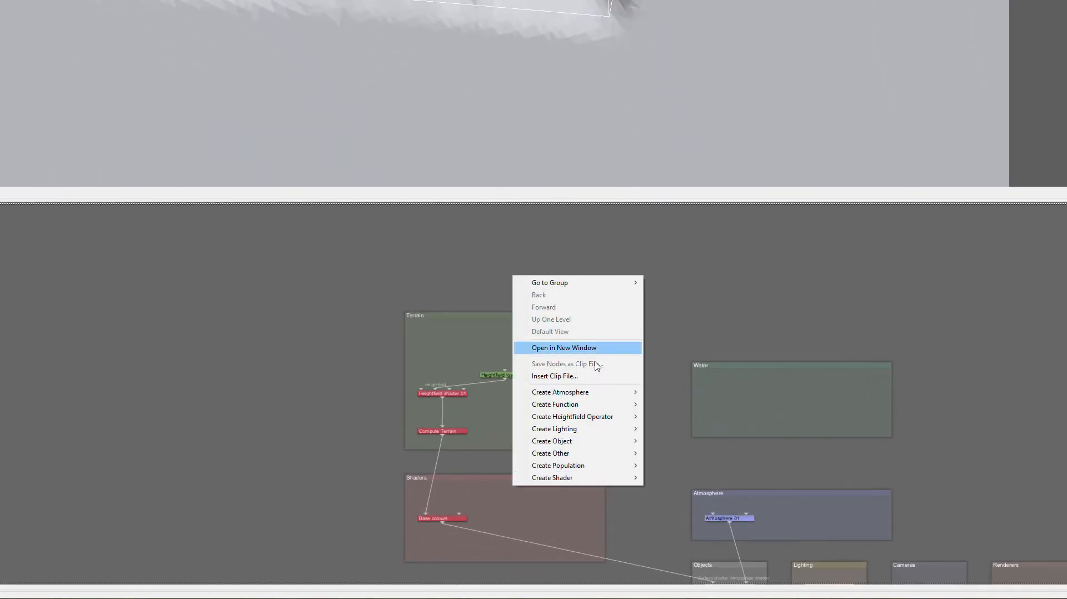
mouse_move(604, 479)
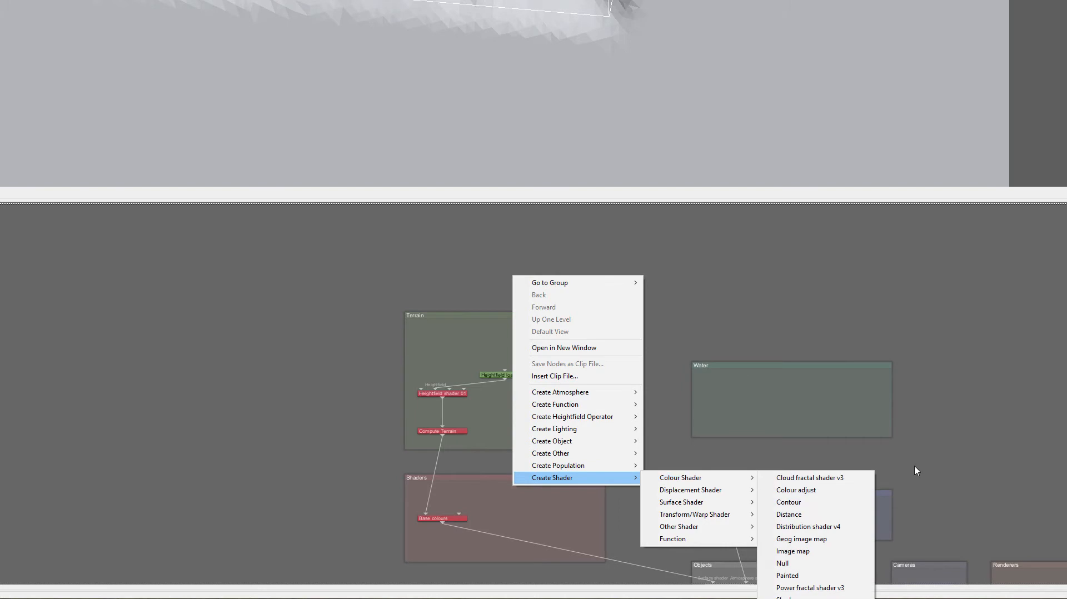
mouse_move(728, 479)
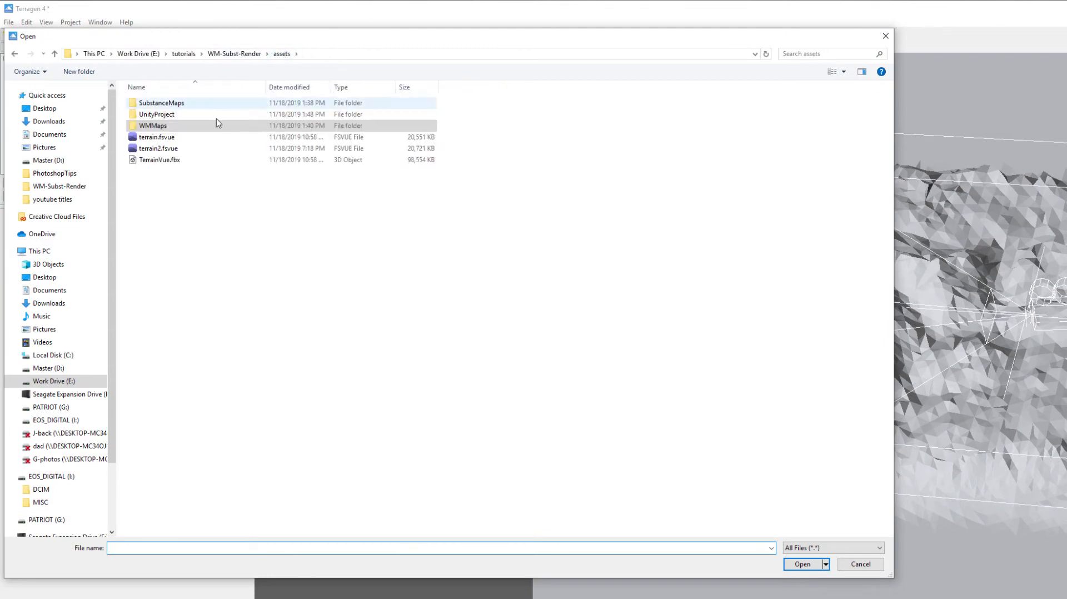
click(181, 109)
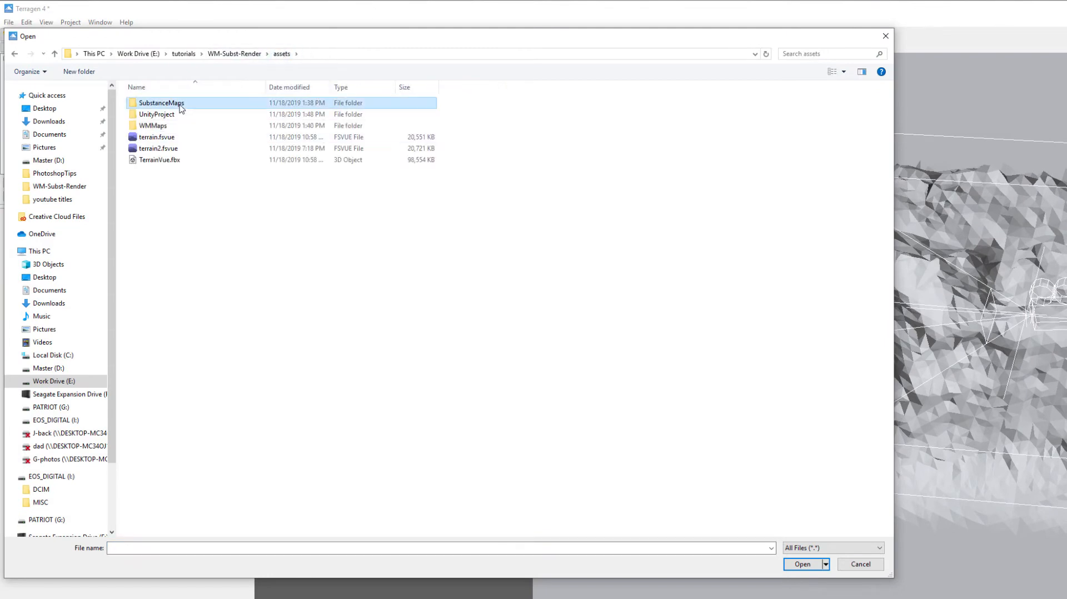
double_click(180, 109)
click(141, 110)
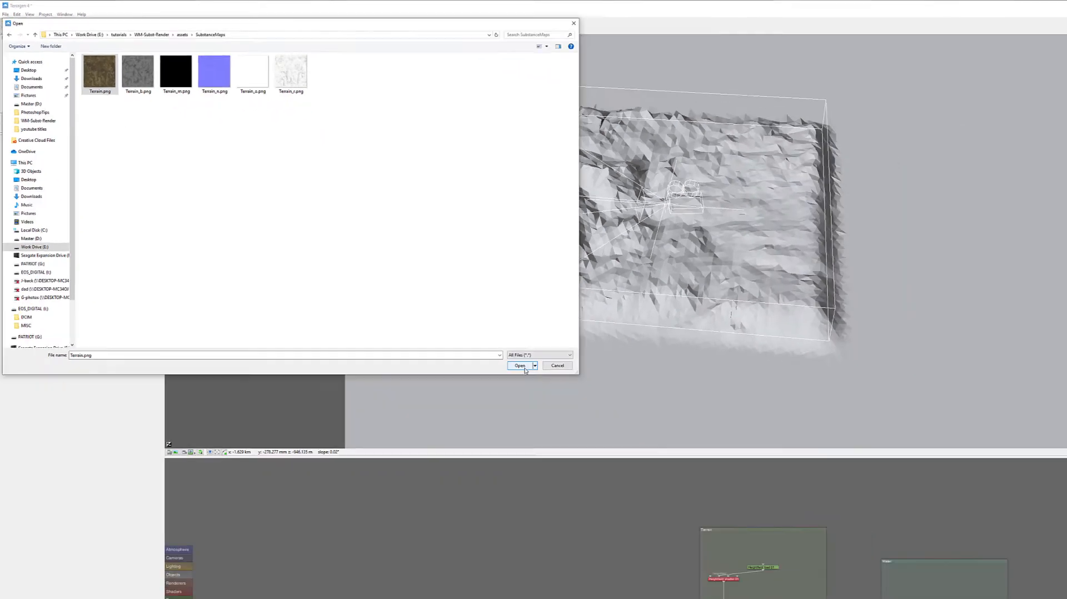
click(803, 564)
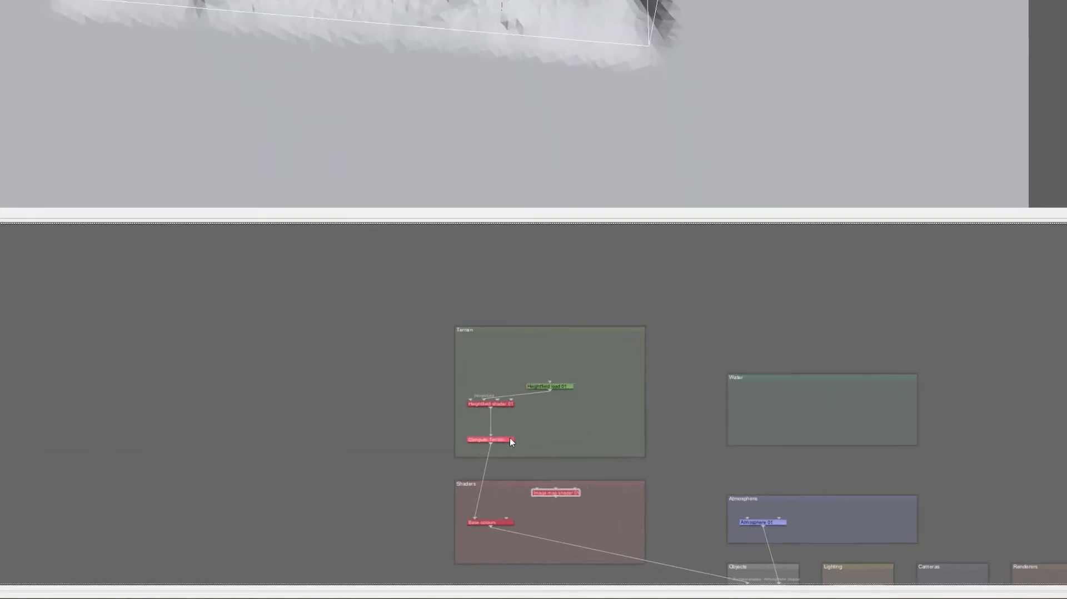
Connect the Image map shader into the planet's shader chain after Compute Terrain and delete the Base colours node
drag(491, 444, 724, 505)
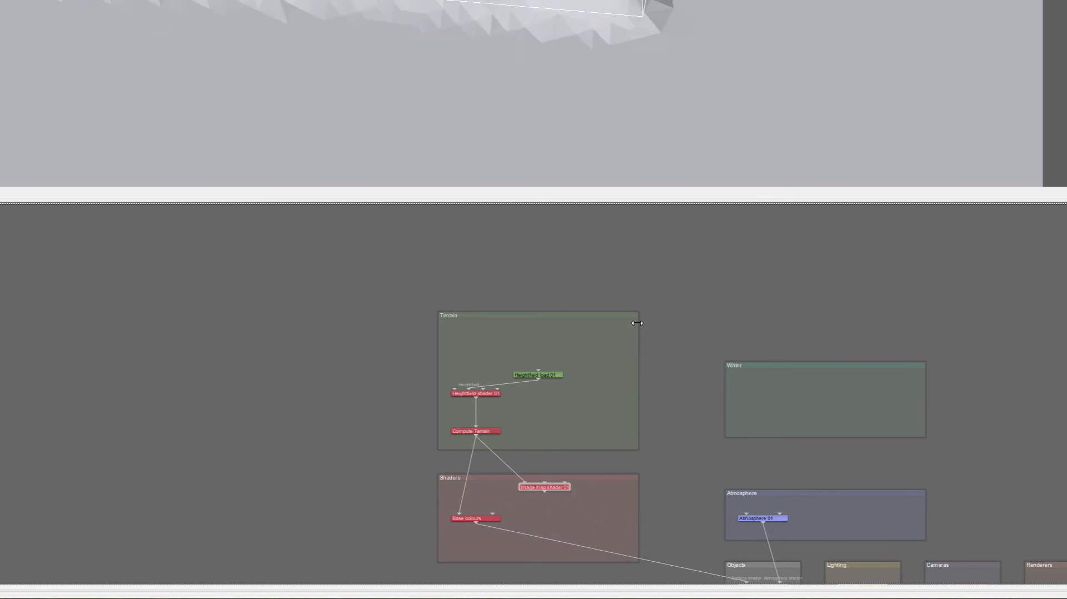
right_click(669, 364)
click(664, 383)
middle_drag(684, 380, 292, 222)
drag(184, 333, 382, 420)
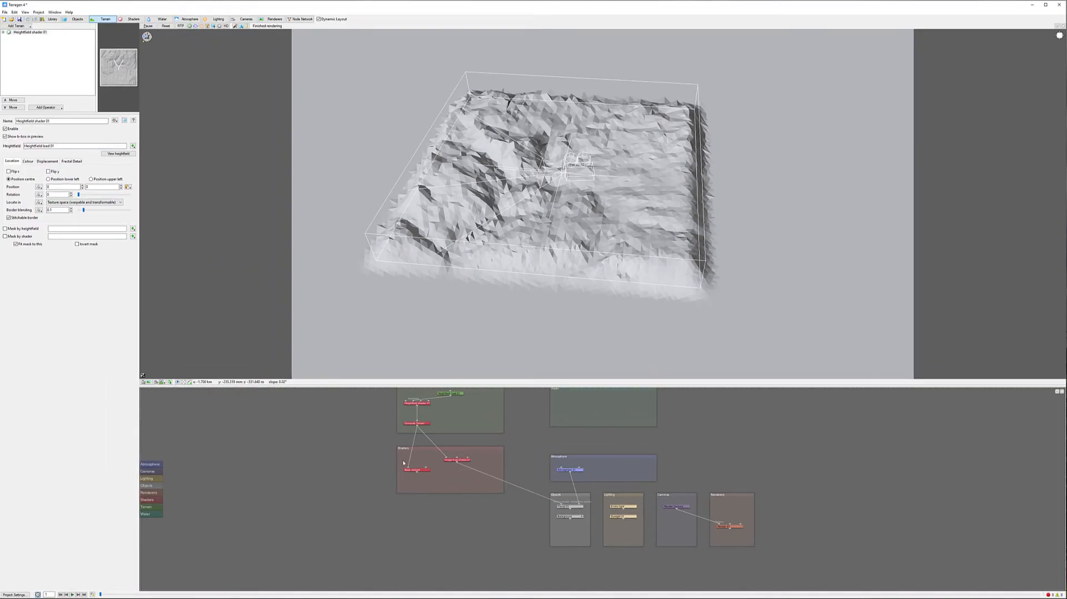
click(408, 469)
key(Delete)
Turn on the real-time preview and set the Image map shader's projection to Position center
click(190, 26)
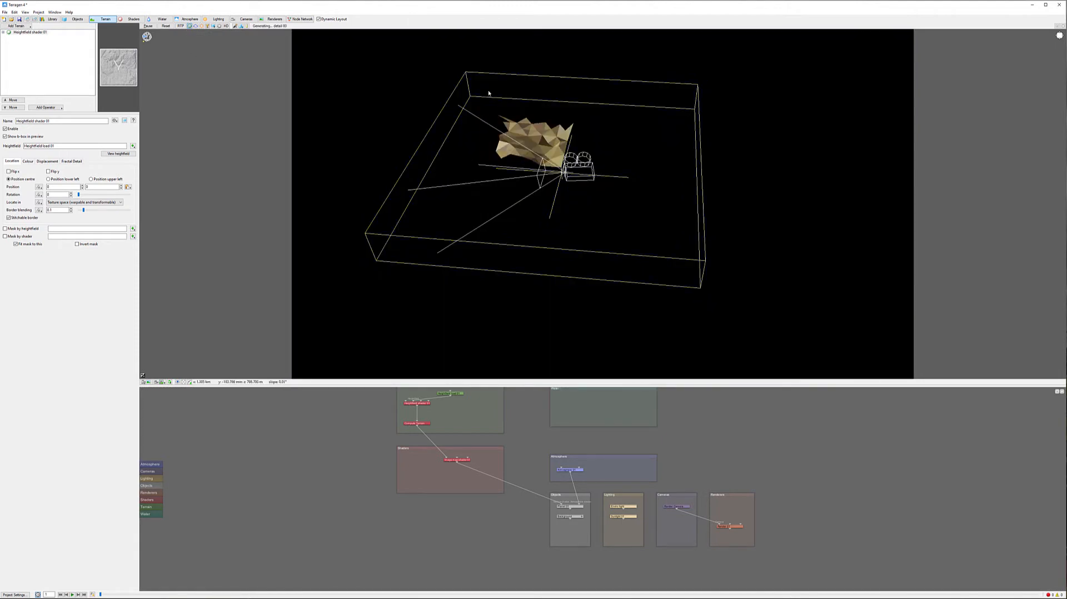
double_click(463, 459)
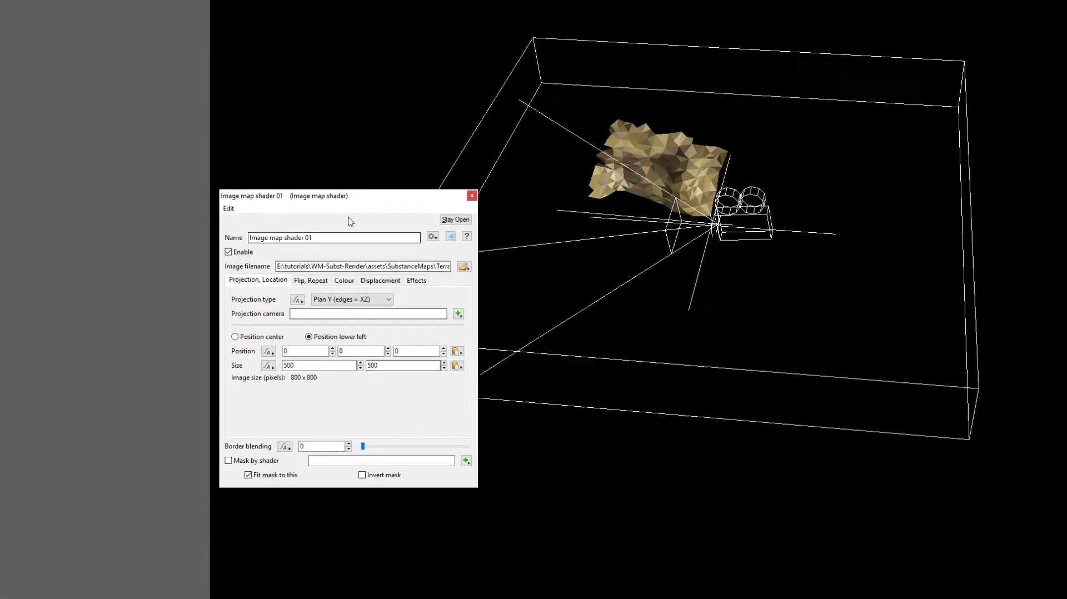
drag(370, 197, 121, 186)
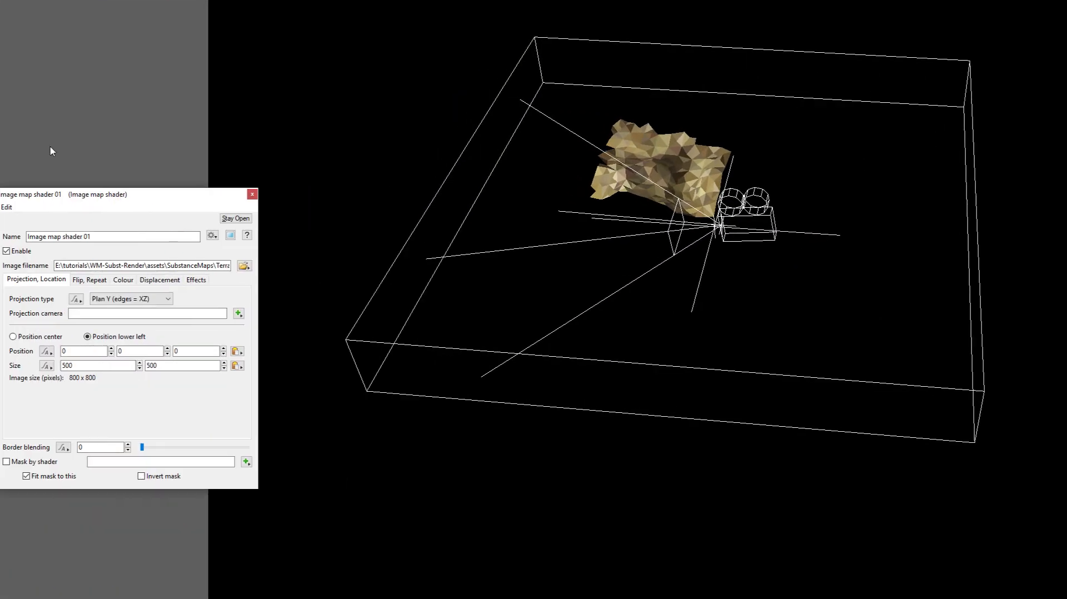
click(13, 337)
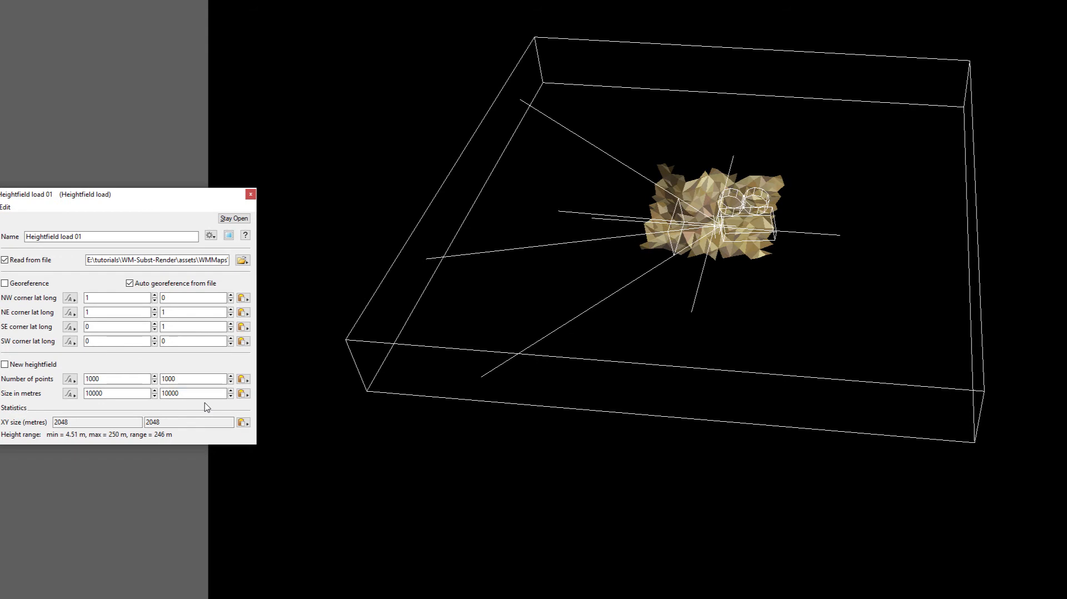
Set the heightfield load's size in metres to 19000 by 19000
click(93, 393)
drag(94, 393, 90, 392)
text(9)
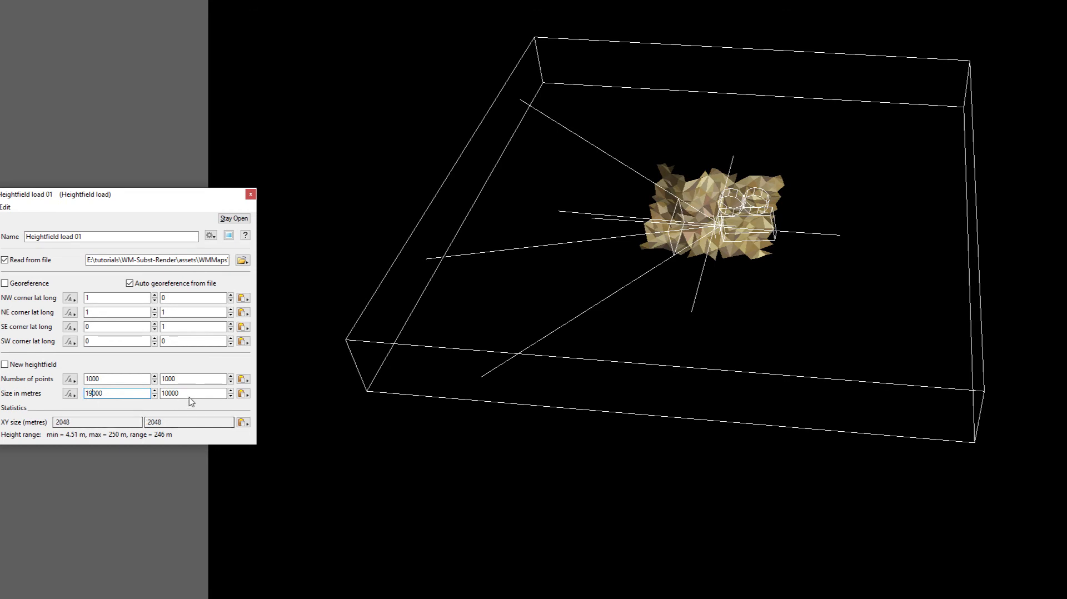
click(166, 392)
drag(166, 393, 169, 390)
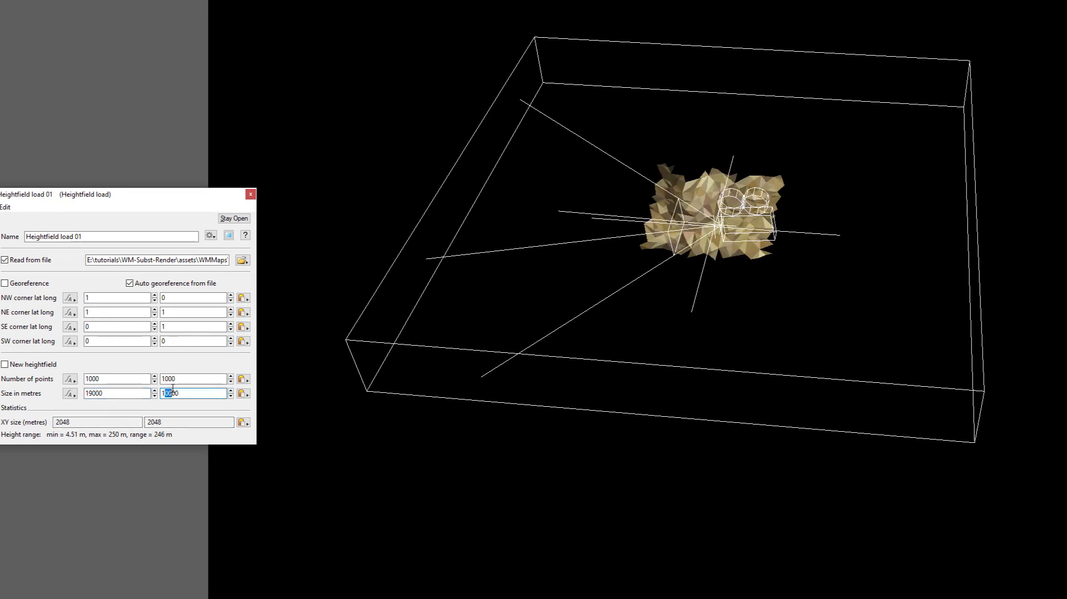
text(9)
Set the Image map shader's size to 2048 by 2048
click(97, 365)
drag(97, 365, 61, 365)
text(2048)
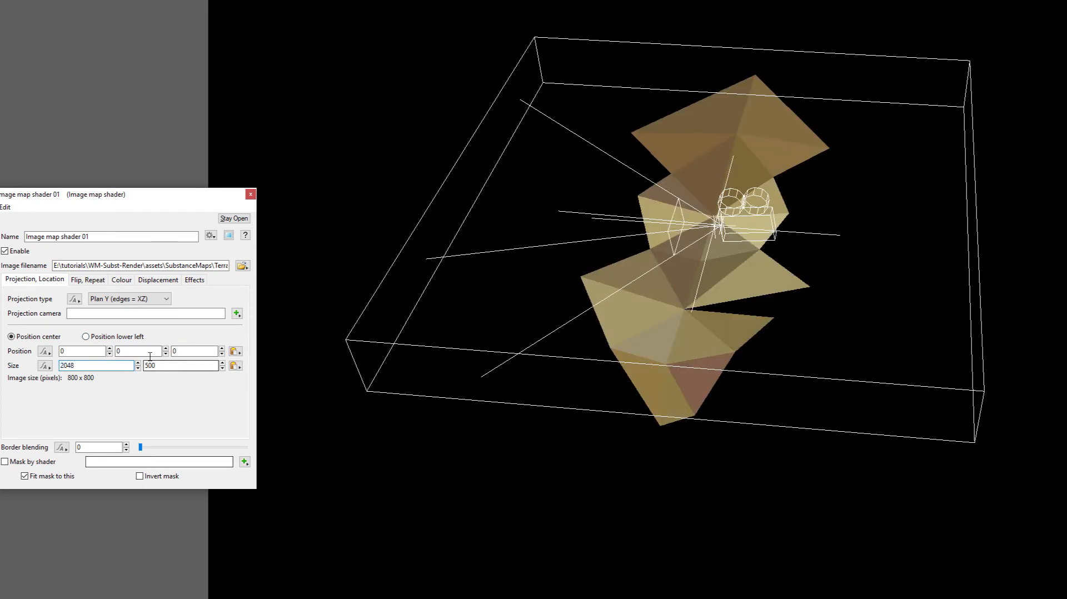
key(Tab)
text(2048)
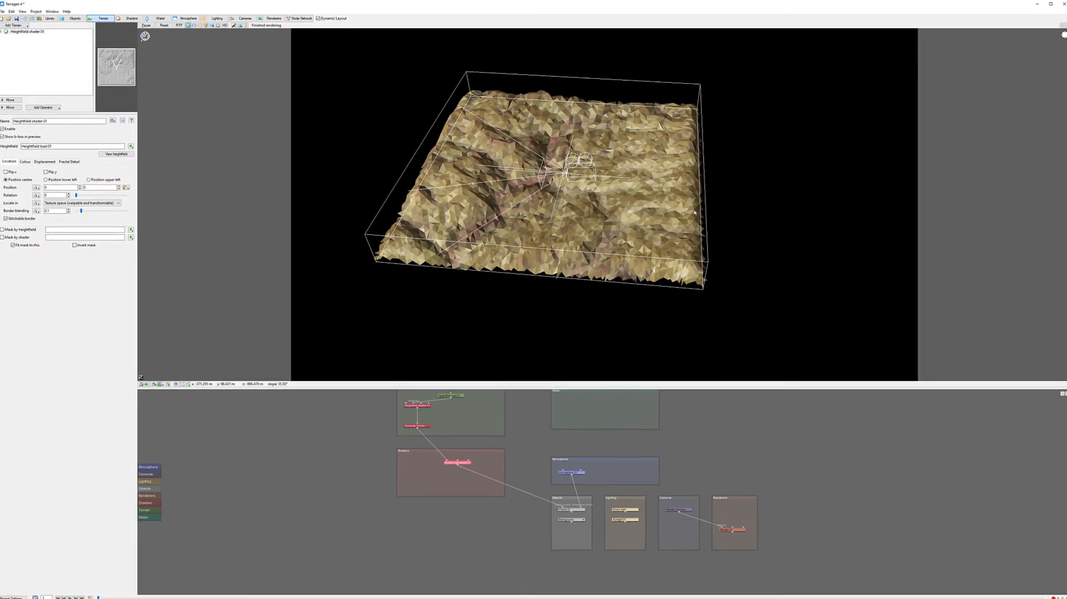
Enable sky and lighting in the 3D preview
alt+drag(601, 212, 849, 223)
alt+right_drag(849, 224, 694, 223)
alt+drag(556, 211, 493, 91)
alt+right_drag(472, 298, 664, 217)
alt+drag(589, 226, 502, 383)
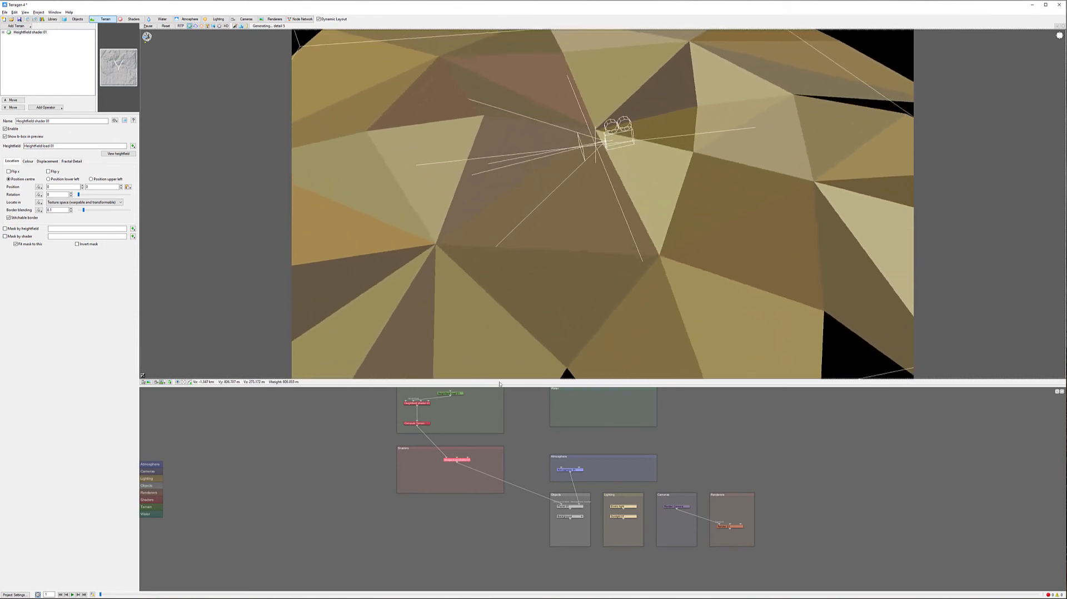
alt+right_drag(610, 292, 523, 267)
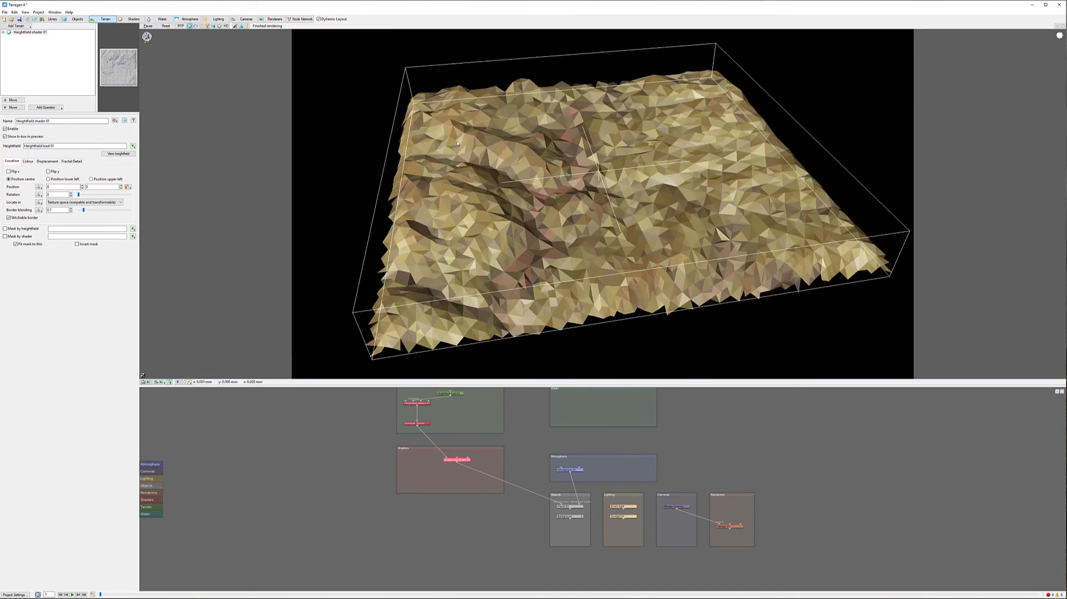
click(196, 26)
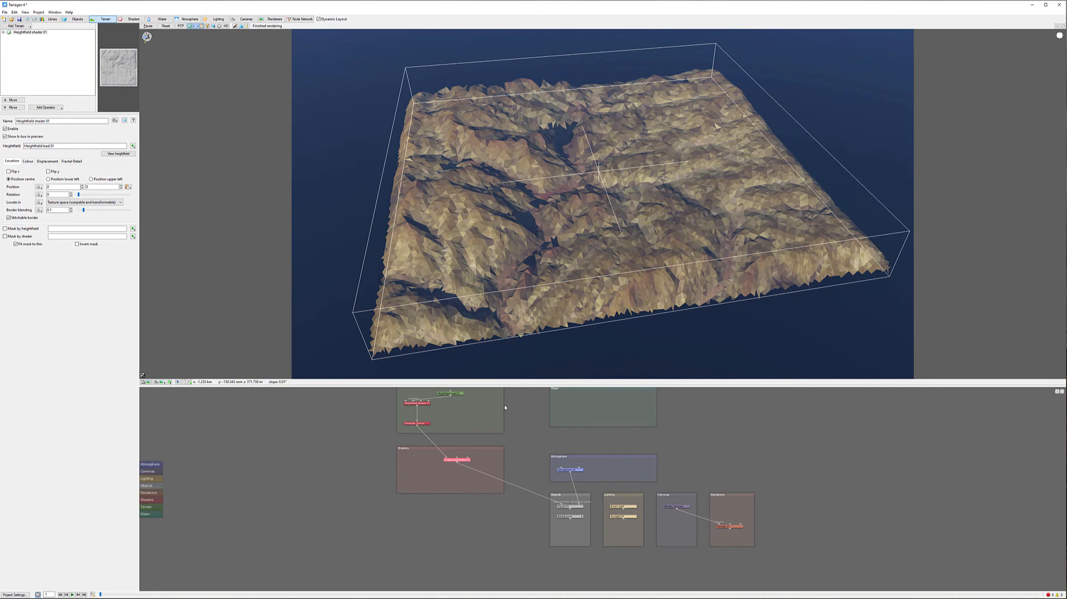
Inspect the Image map shader's Displacement and Colour settings and zoom into the textured terrain in the preview
alt+middle_drag(522, 418, 489, 444)
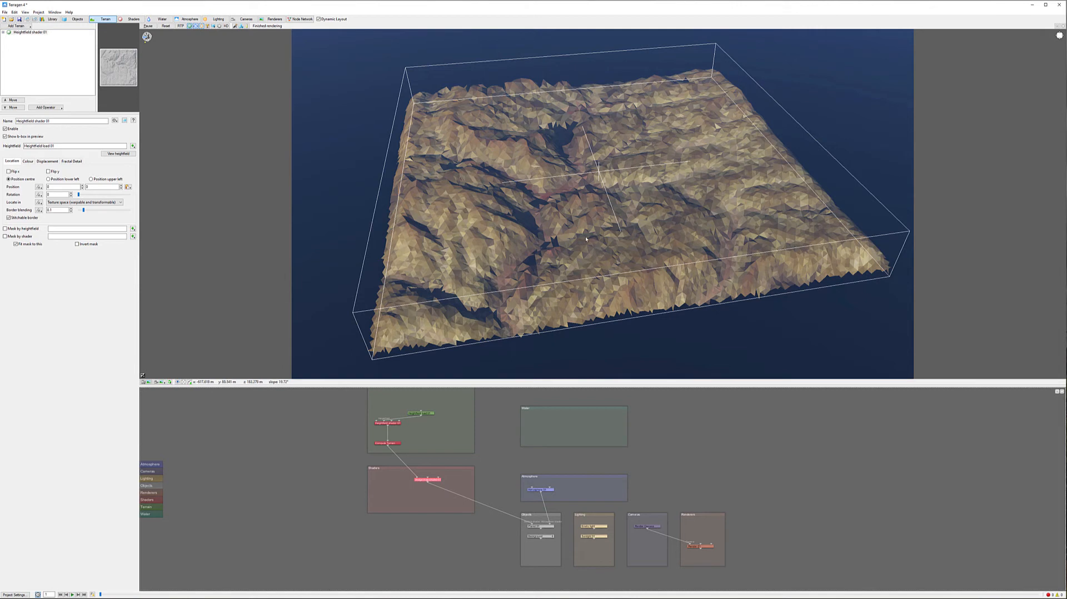
double_click(427, 480)
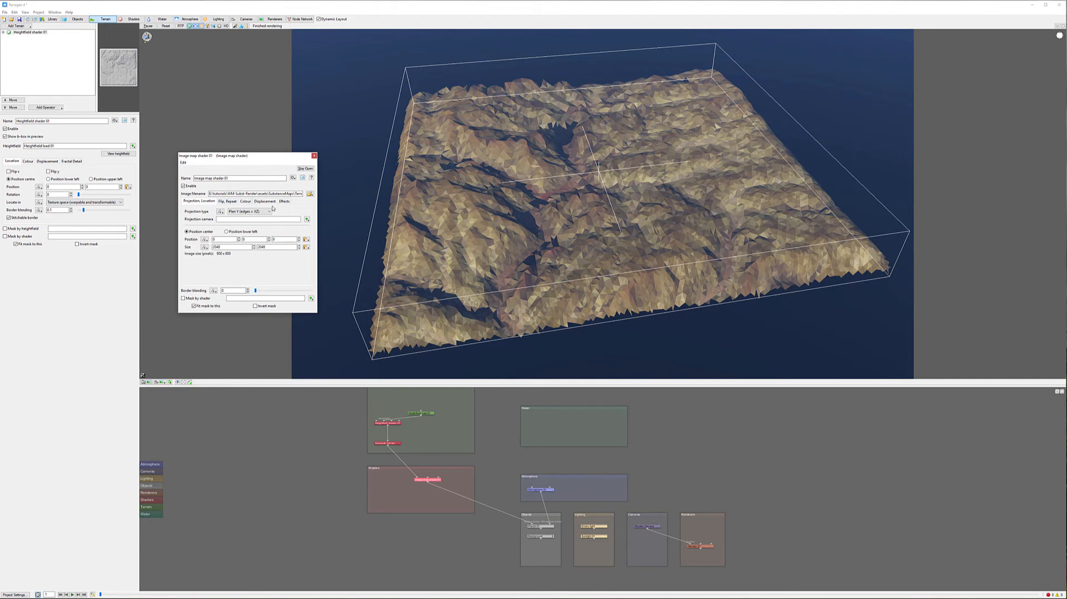
click(264, 202)
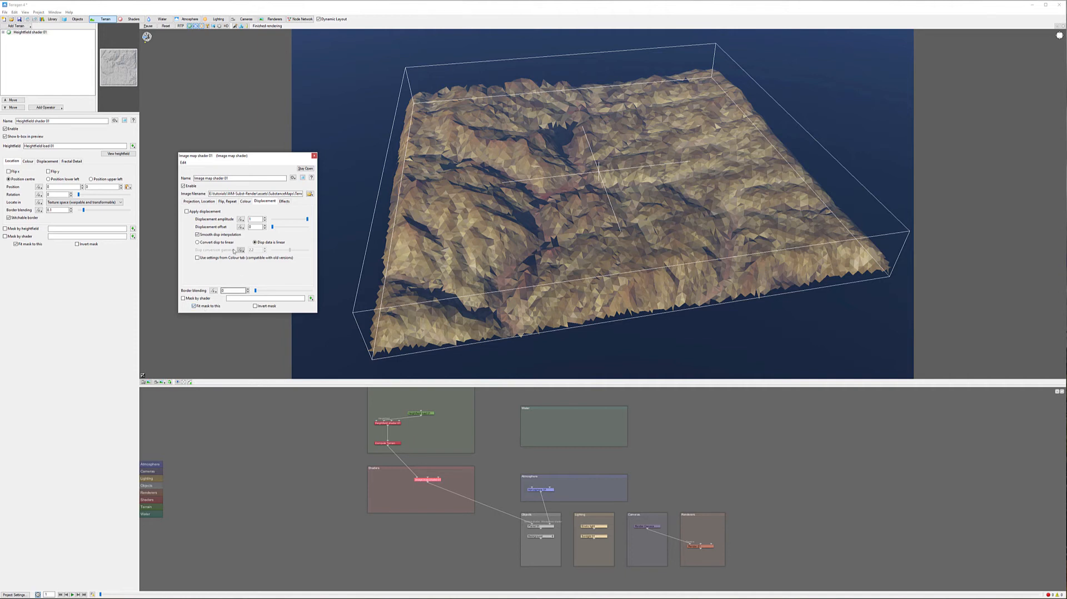
click(245, 201)
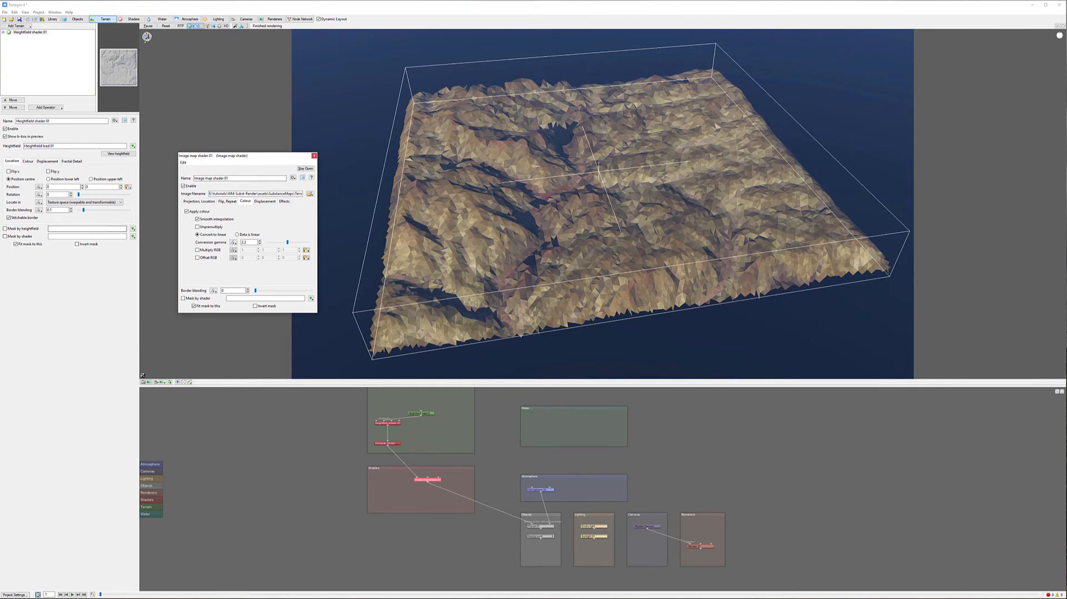
scroll(393, 278, down, 3)
scroll(240, 187, down, 3)
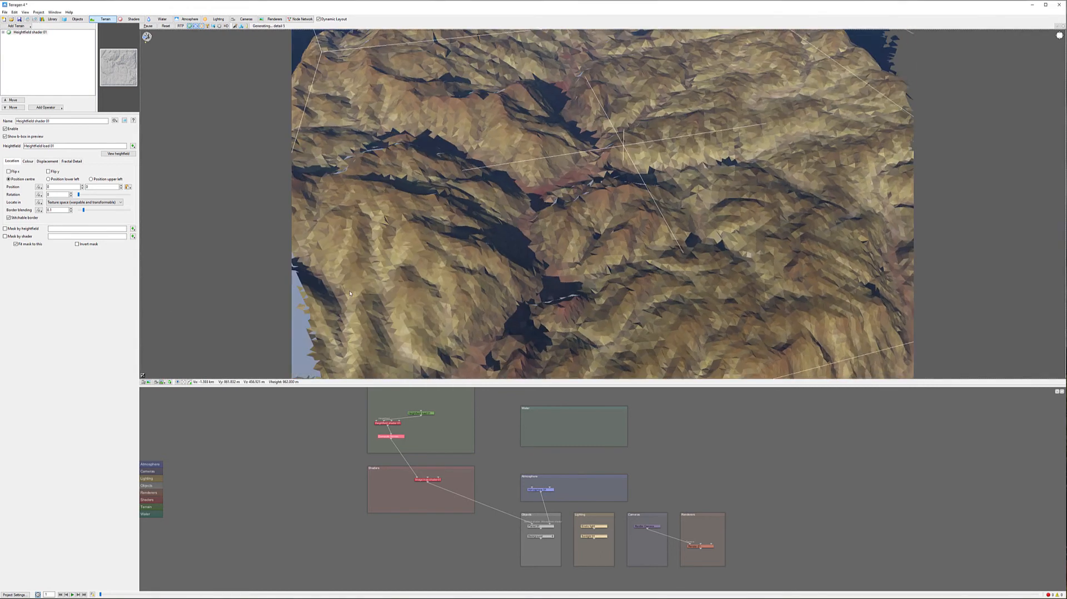
scroll(499, 319, down, 5)
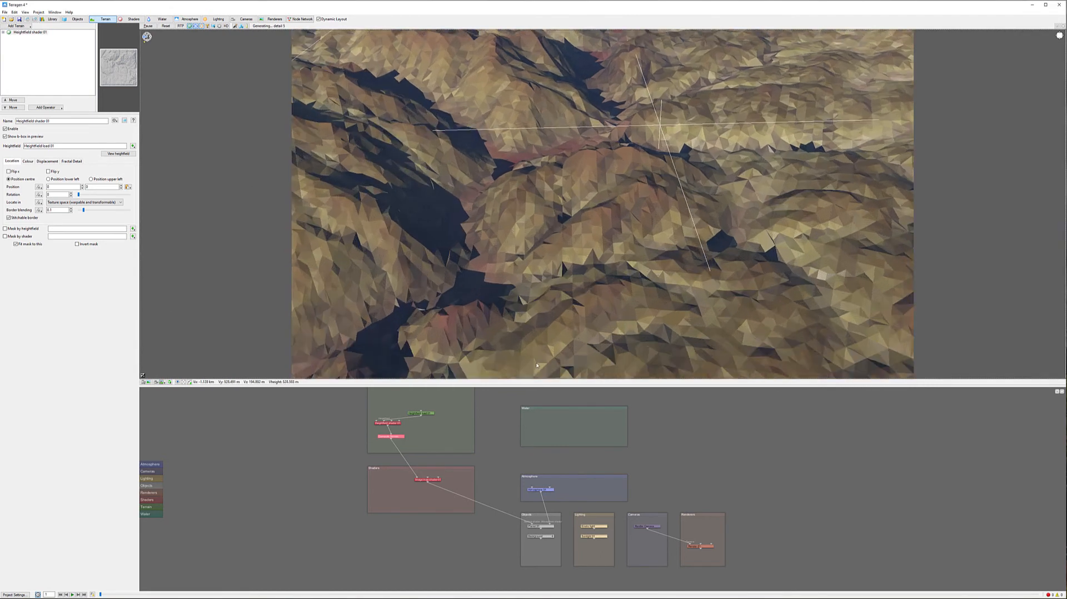
scroll(575, 348, down, 5)
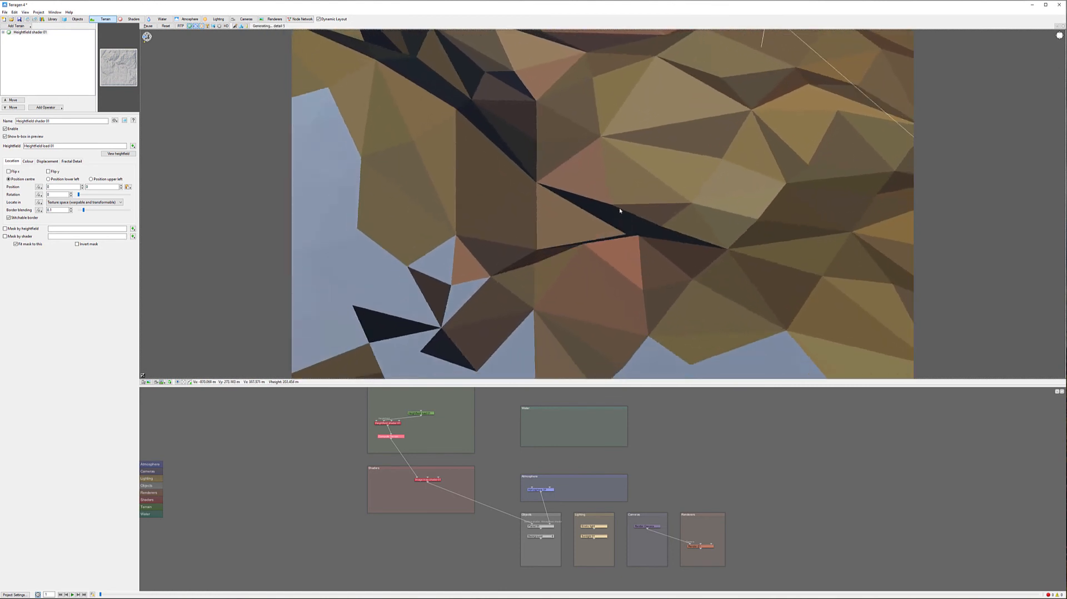
scroll(648, 206, down, 3)
middle_drag(697, 125, 635, 163)
scroll(506, 216, down, 3)
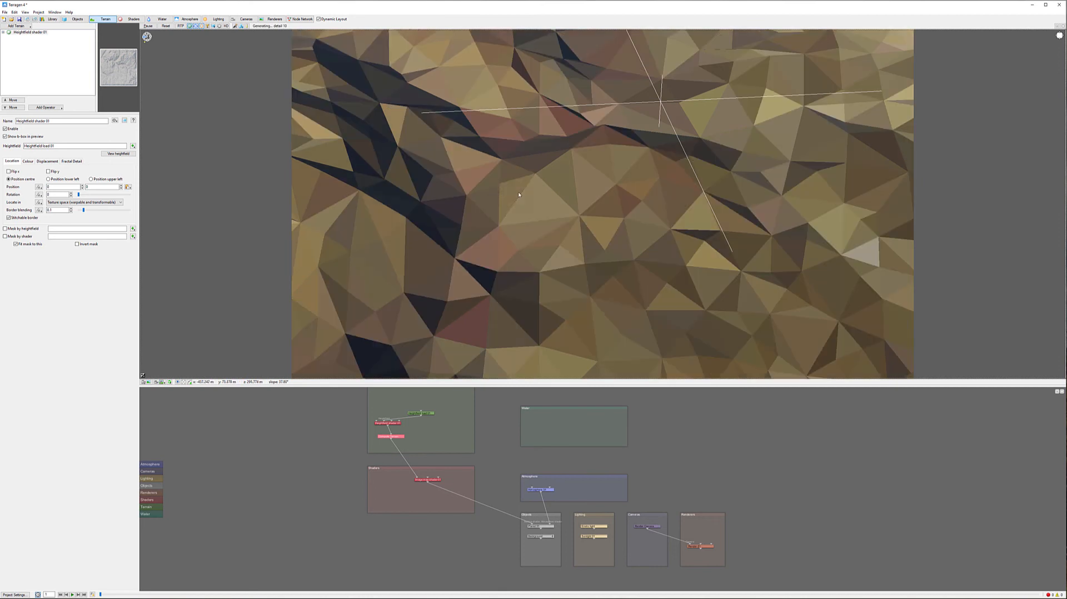
Create a Displacement shader node in the terrain group of the node network
right_click(439, 431)
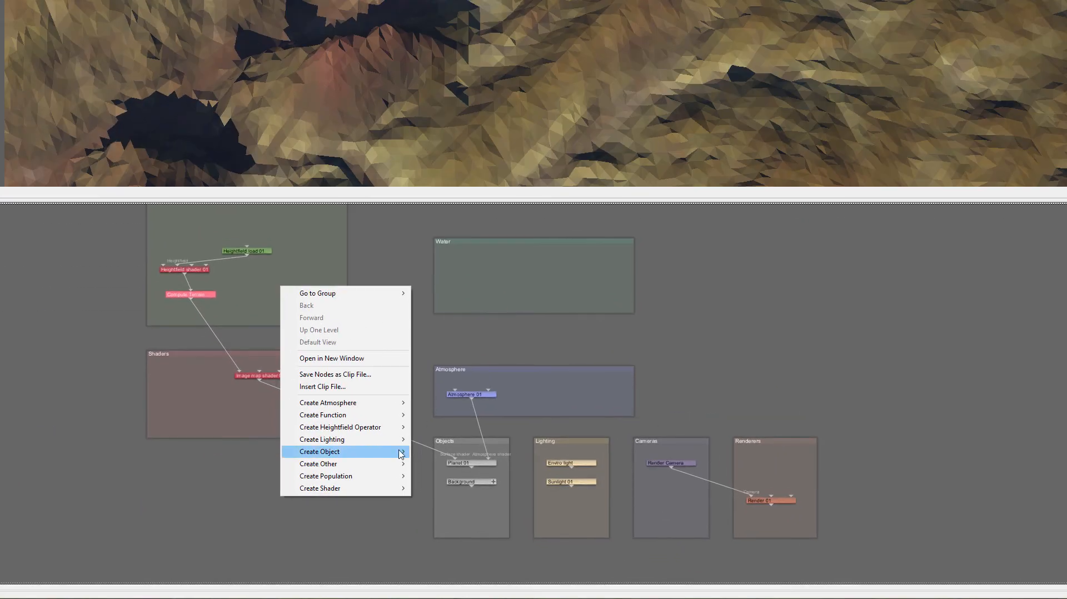
mouse_move(352, 490)
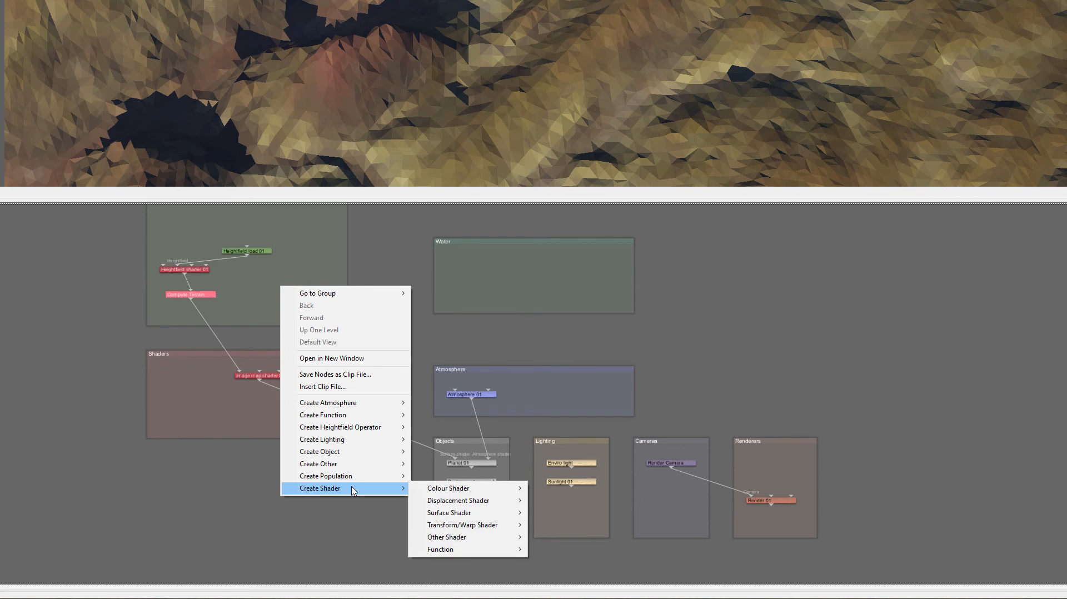
mouse_move(489, 501)
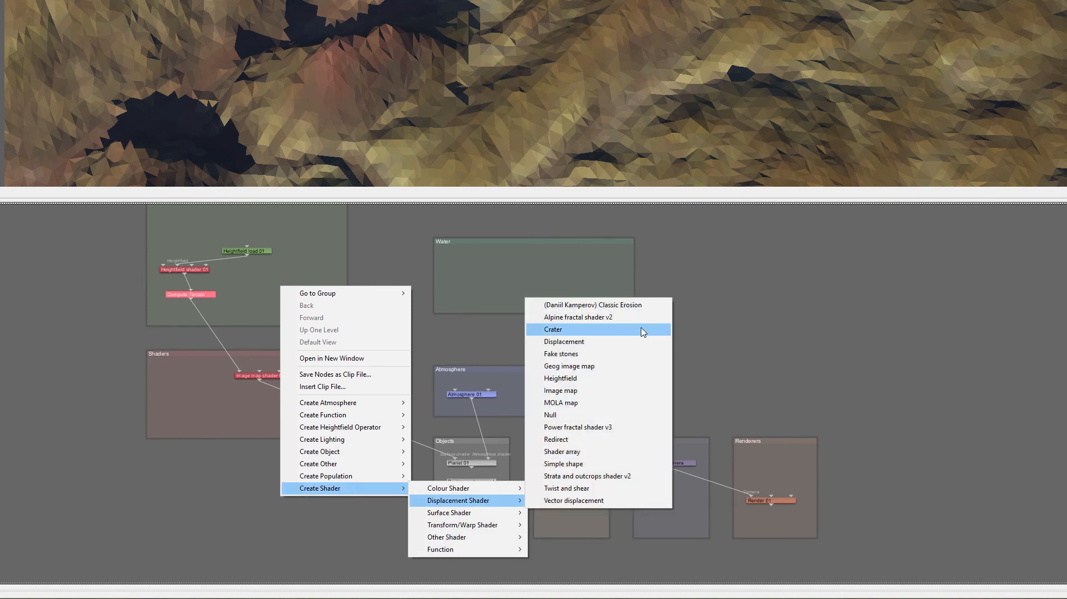
click(626, 342)
drag(289, 289, 283, 296)
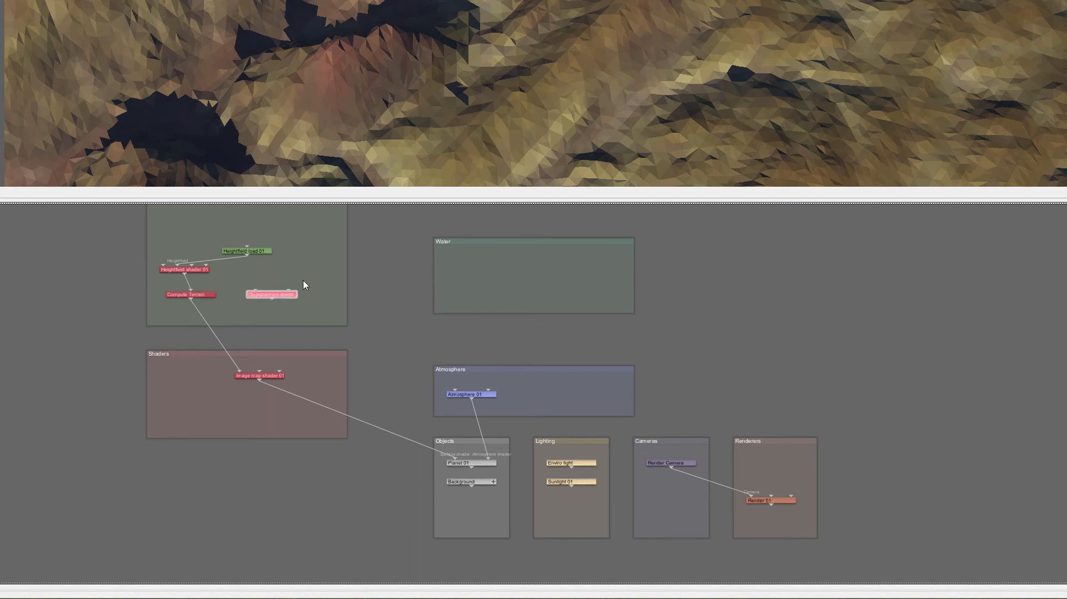
Create a second Image map shader that loads Terrain_h.png from the SubstanceMaps folder
right_click(296, 250)
mouse_move(372, 449)
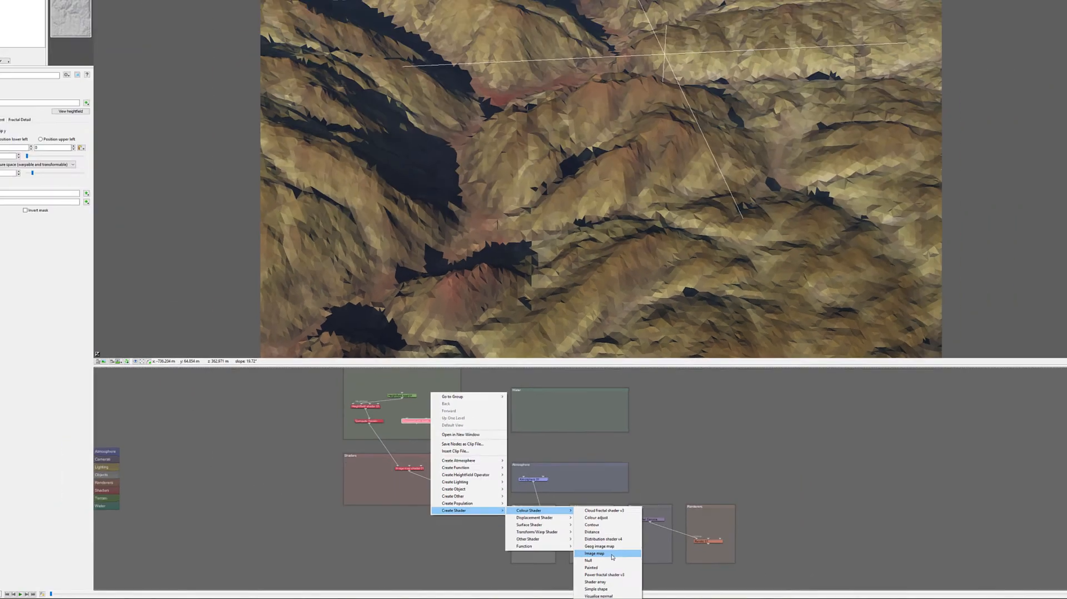
click(576, 520)
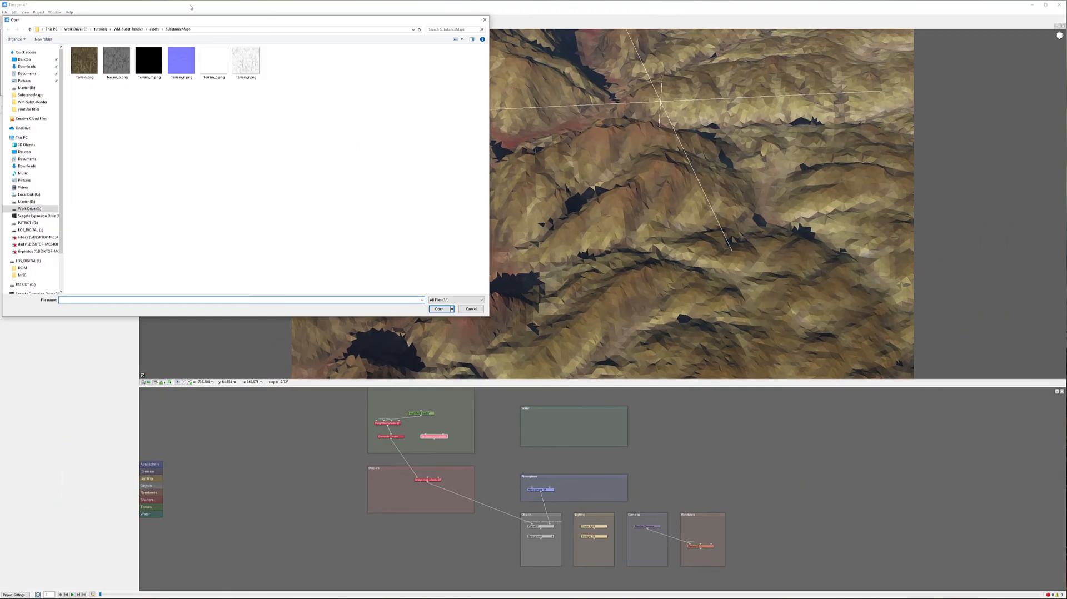
click(118, 70)
click(440, 309)
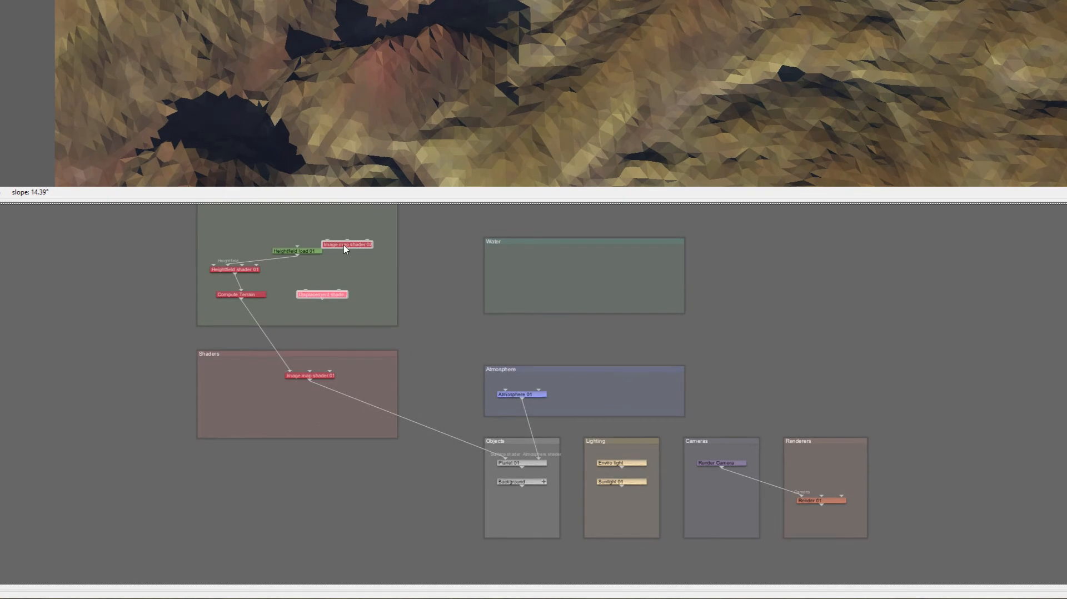
Connect Image map shader 02 as the Displacement shader's function and insert the Displacement shader after Compute Terrain
drag(348, 248, 313, 309)
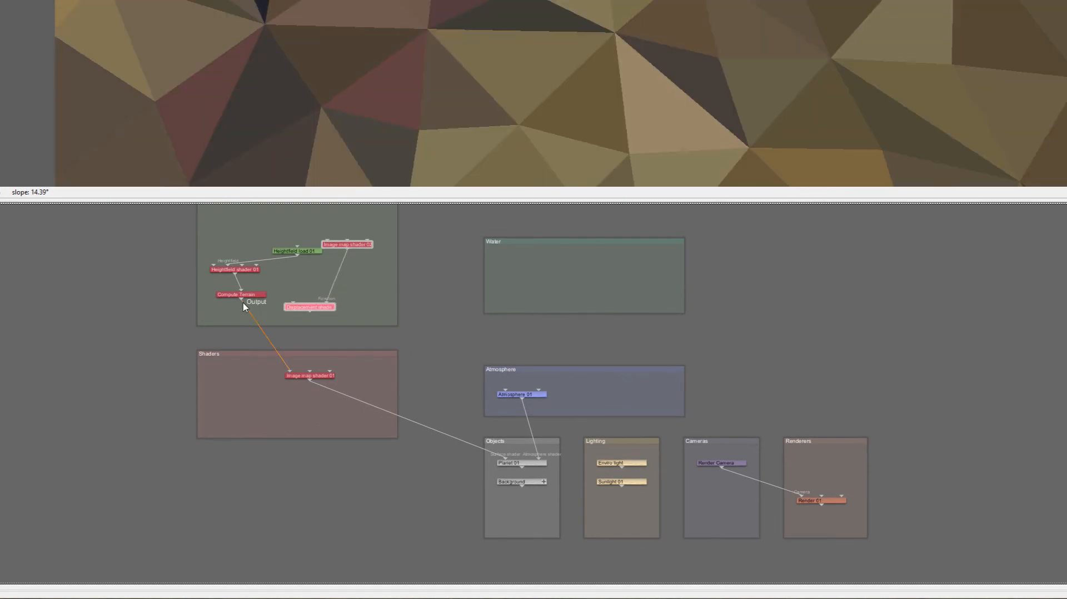
drag(241, 300, 290, 371)
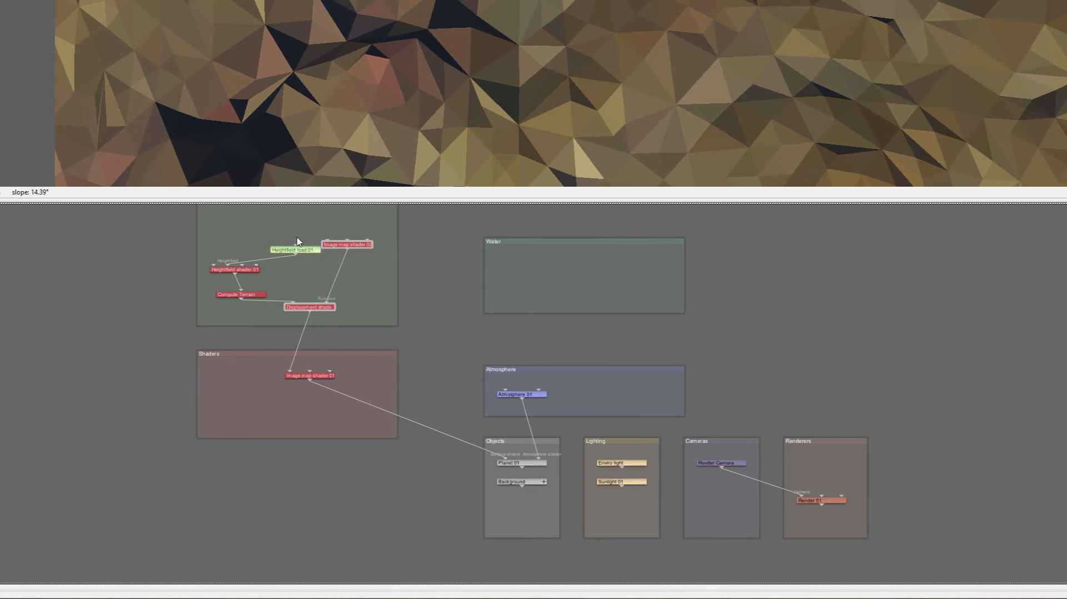
drag(314, 251, 271, 232)
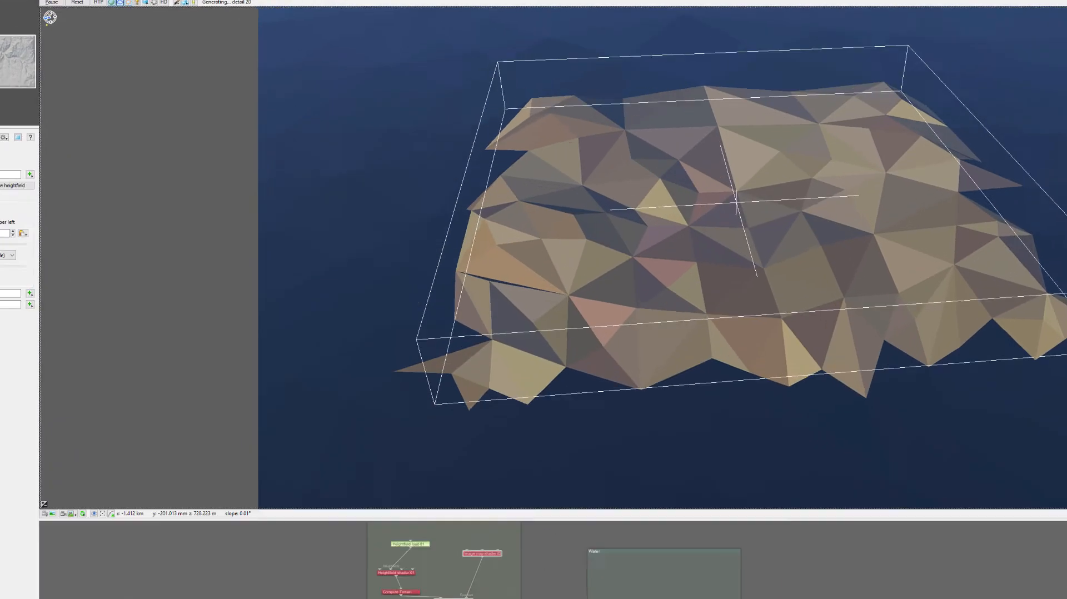
Open the Displacement shader and drag its displacement multiplier slider
double_click(438, 443)
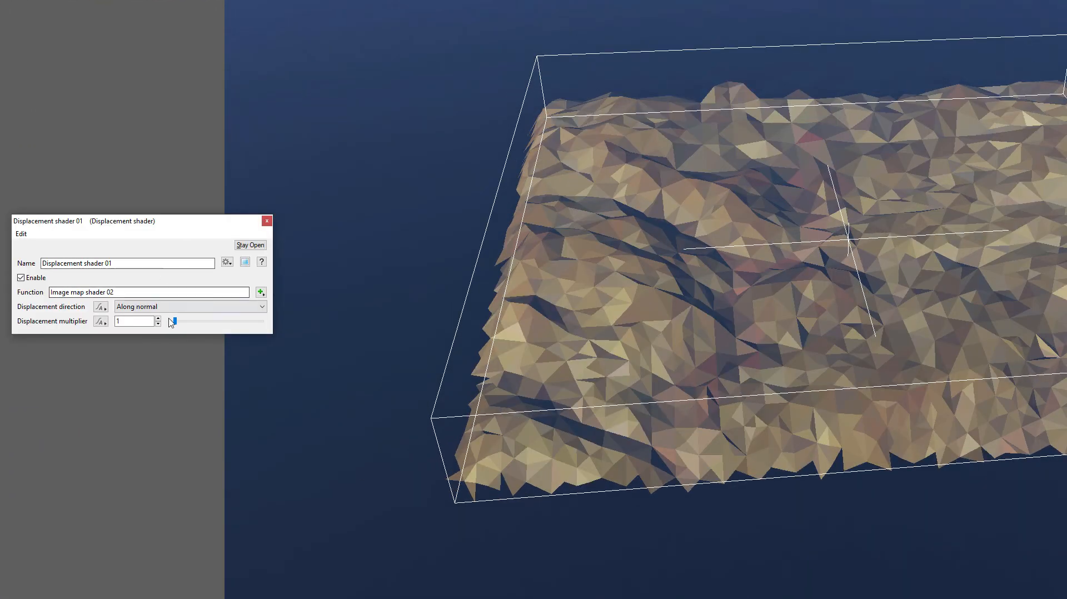
drag(179, 323, 201, 327)
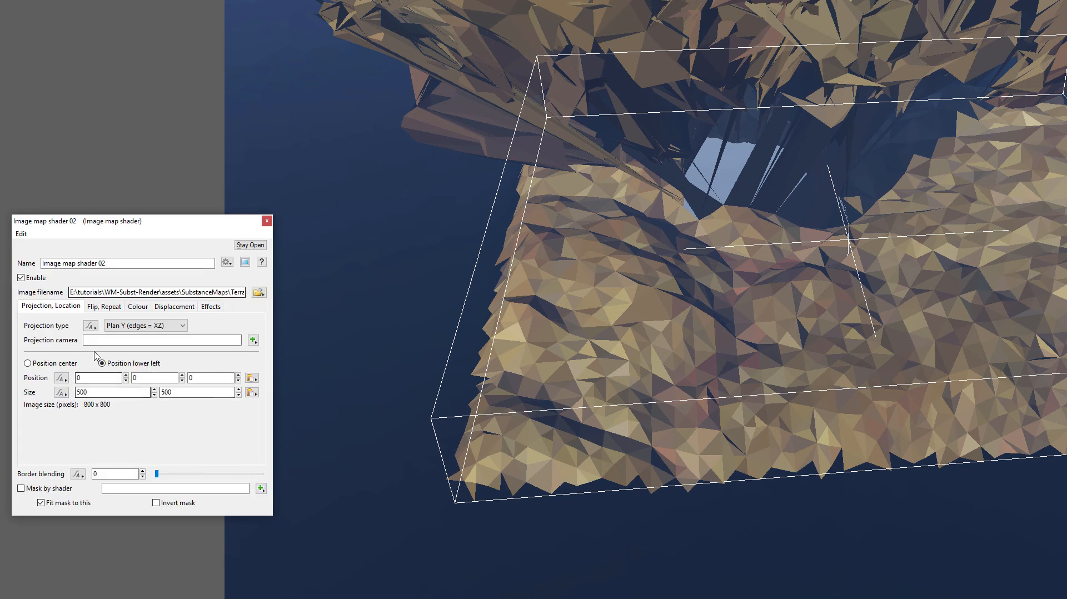
Set Image map shader 02 to Position center with a size of 2048 by 2048
click(27, 363)
double_click(83, 391)
text(20)
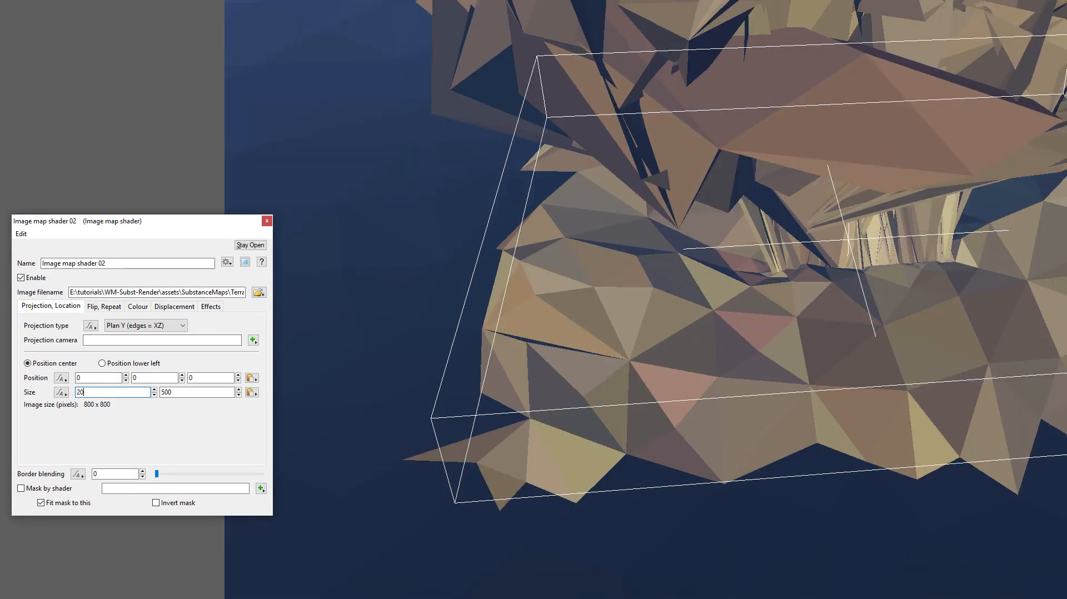
text(4/8)
drag(136, 391, 77, 393)
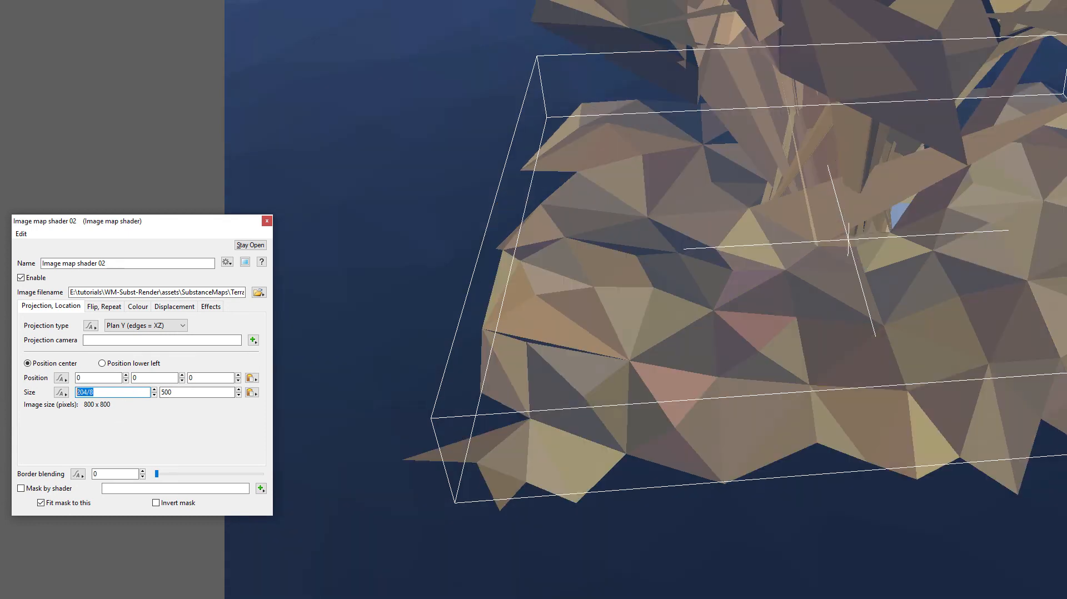
text(2048)
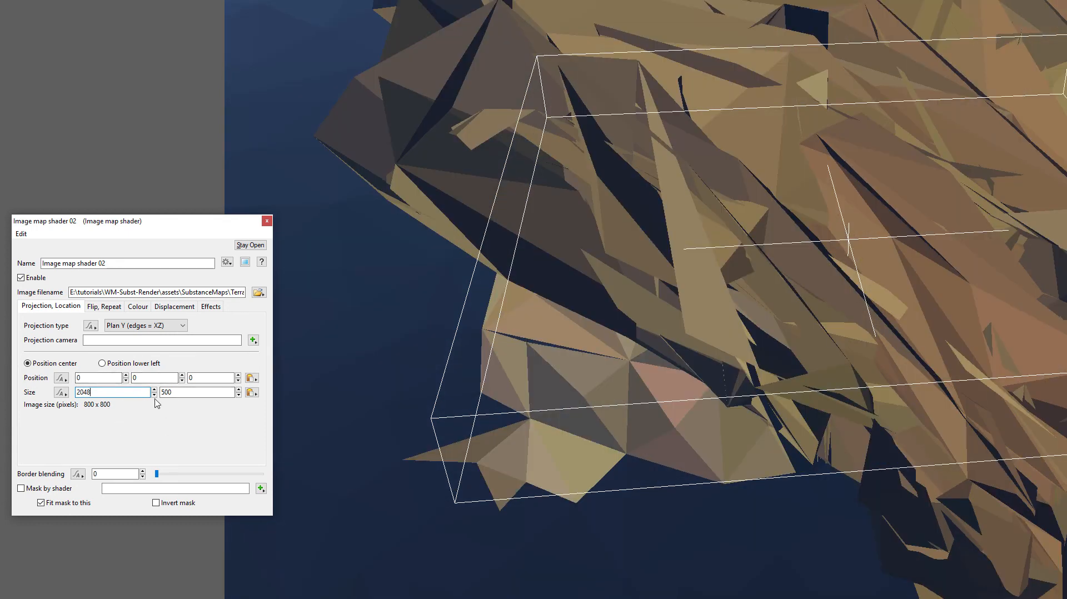
drag(179, 392, 102, 382)
text(2048)
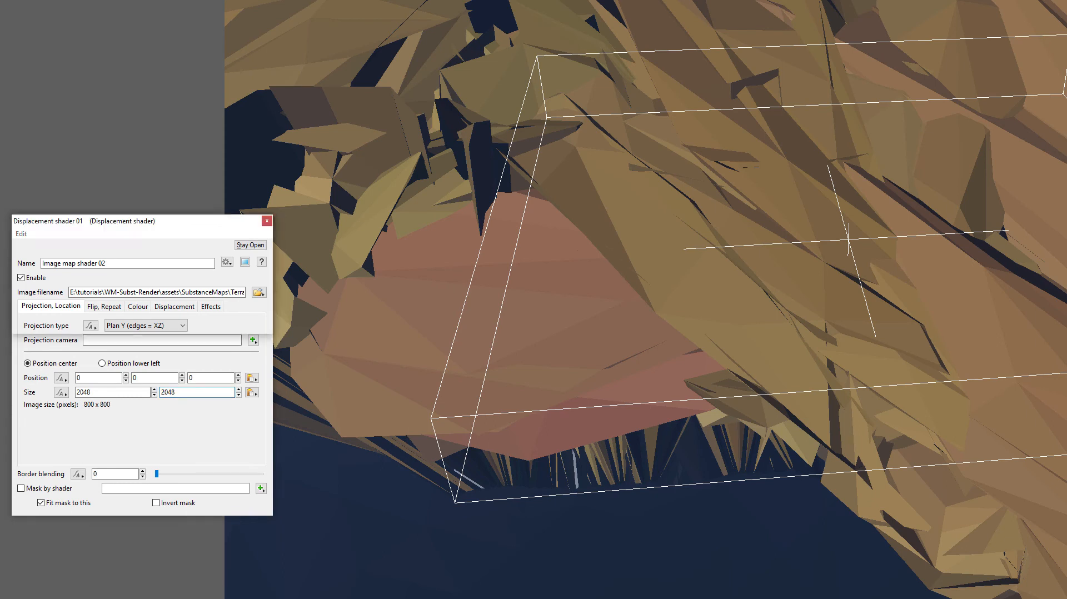
Edit the Displacement shader's displacement multiplier and close its dialog
double_click(233, 595)
drag(134, 322, 73, 315)
text(.)
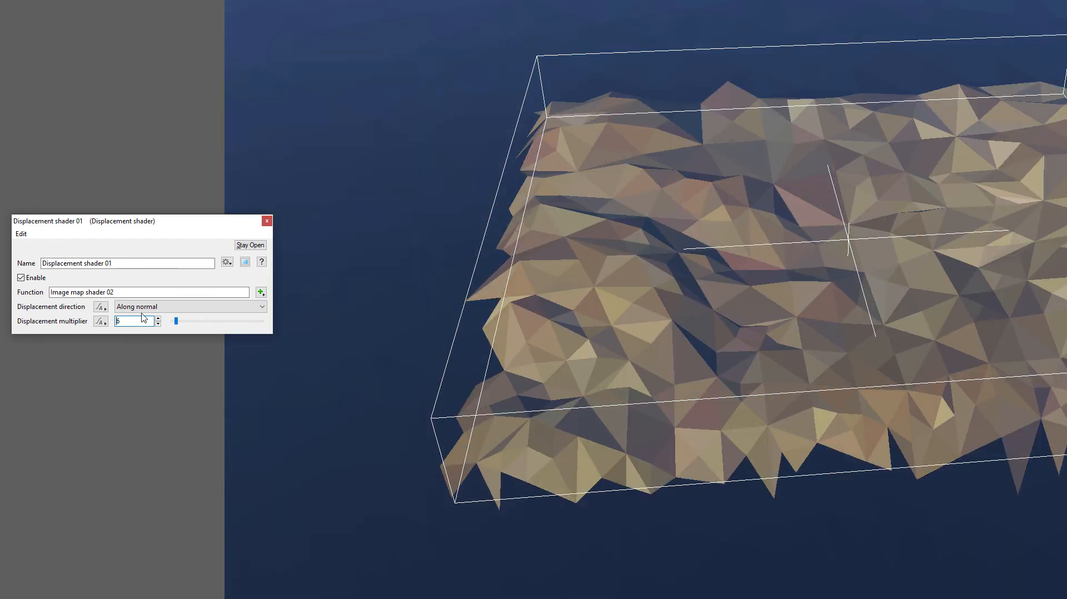
click(268, 220)
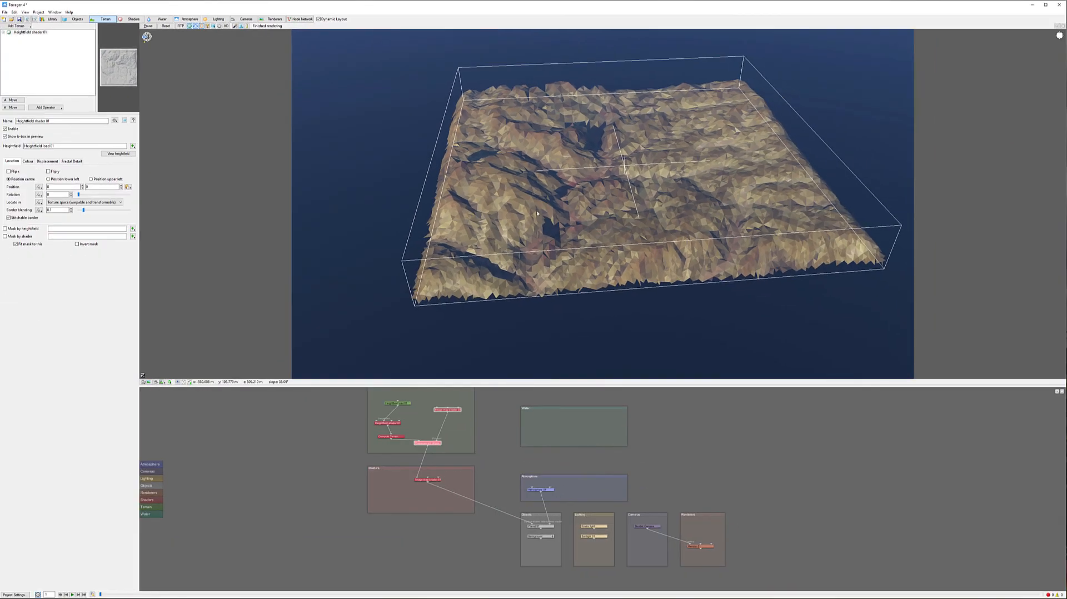
Orbit and zoom the 3D preview to examine the displaced terrain up close
alt+right_drag(538, 214, 659, 400)
alt+drag(552, 220, 545, 157)
alt+middle_drag(545, 157, 748, 203)
alt+drag(633, 199, 645, 168)
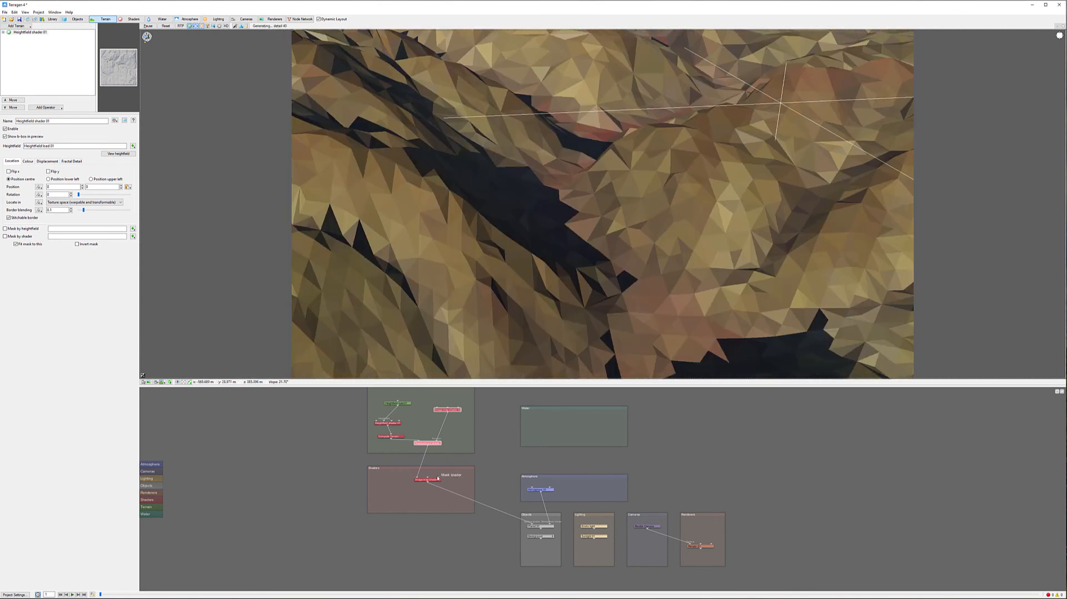
alt+drag(683, 200, 613, 208)
alt+right_drag(625, 213, 632, 265)
alt+drag(632, 265, 610, 181)
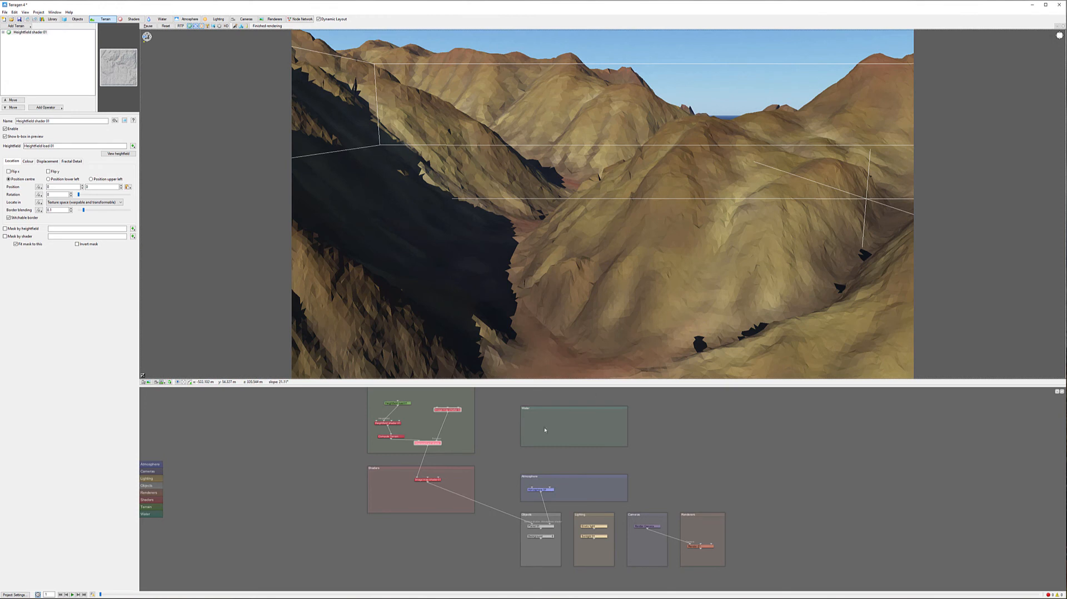
Create a Fake stones displacement shader in the node network
right_click(457, 437)
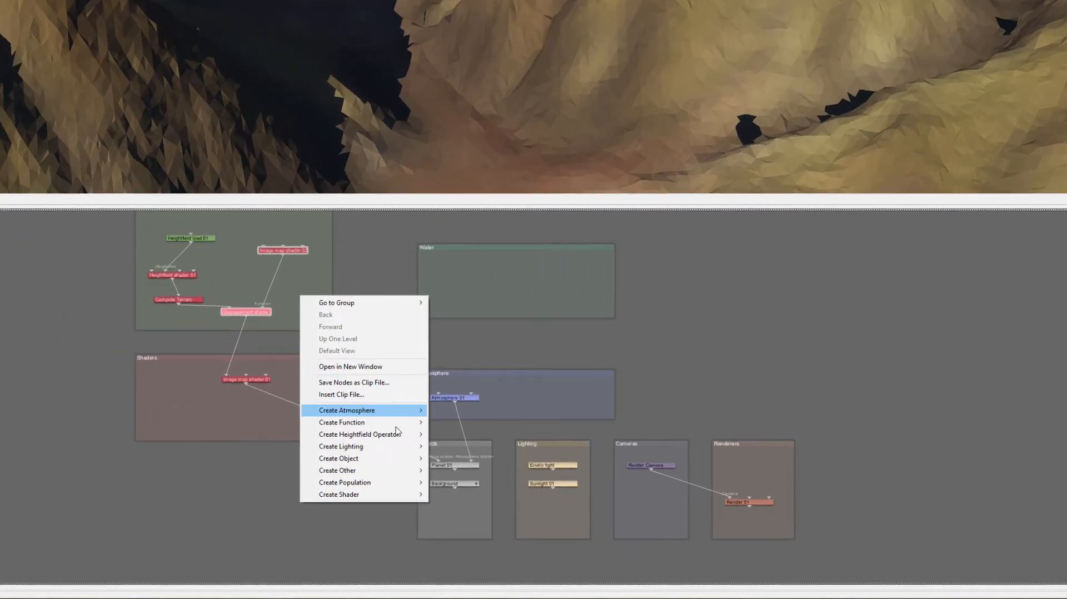
mouse_move(503, 516)
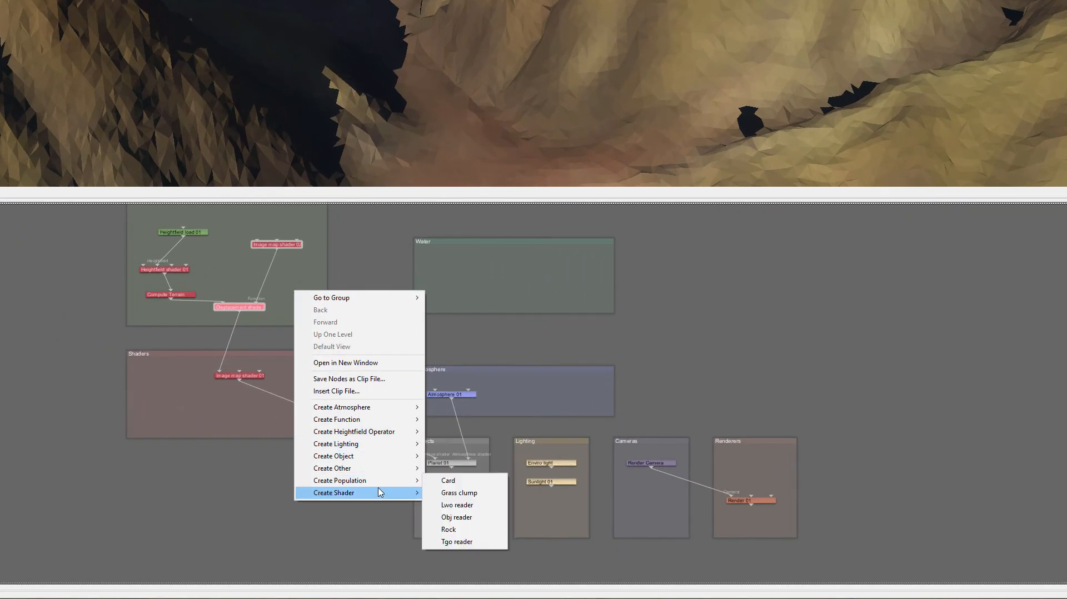
mouse_move(381, 493)
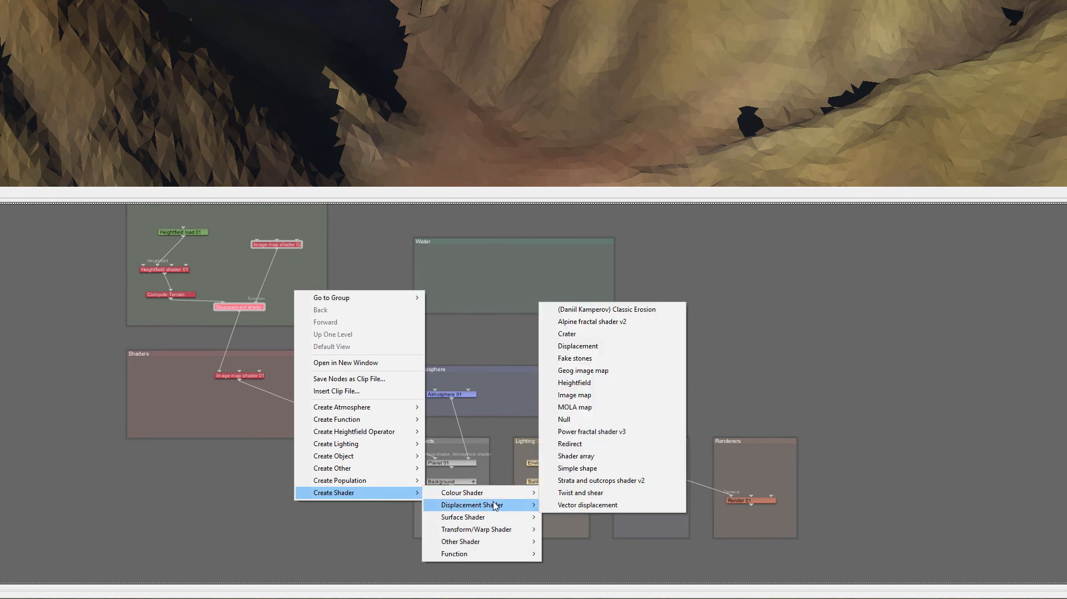
click(619, 357)
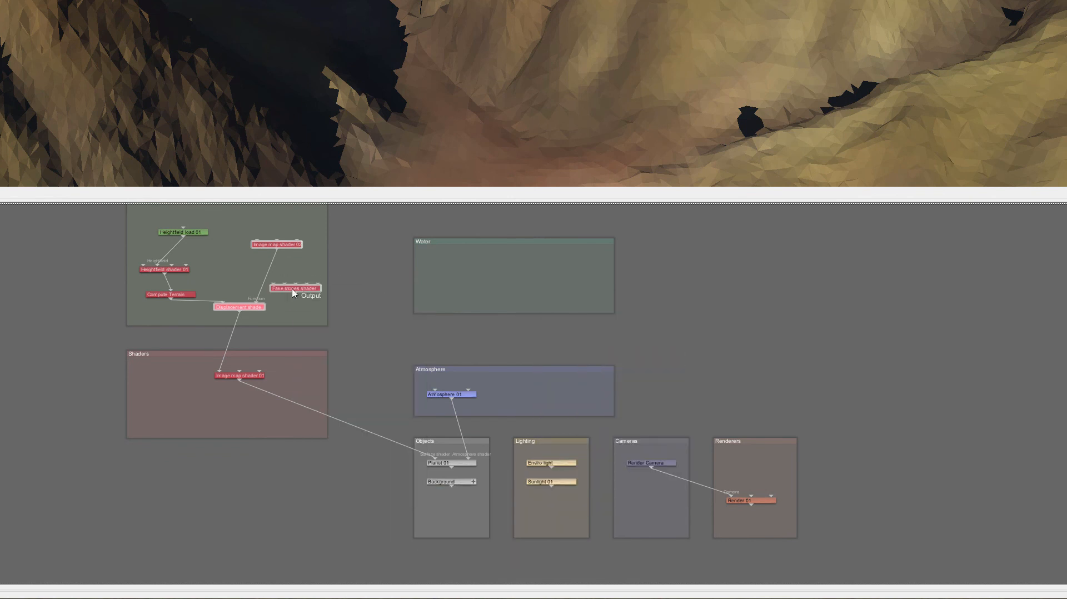
Wire the Fake stones shader into the chain between the Displacement shader and Image map shader 01
drag(240, 314, 218, 371)
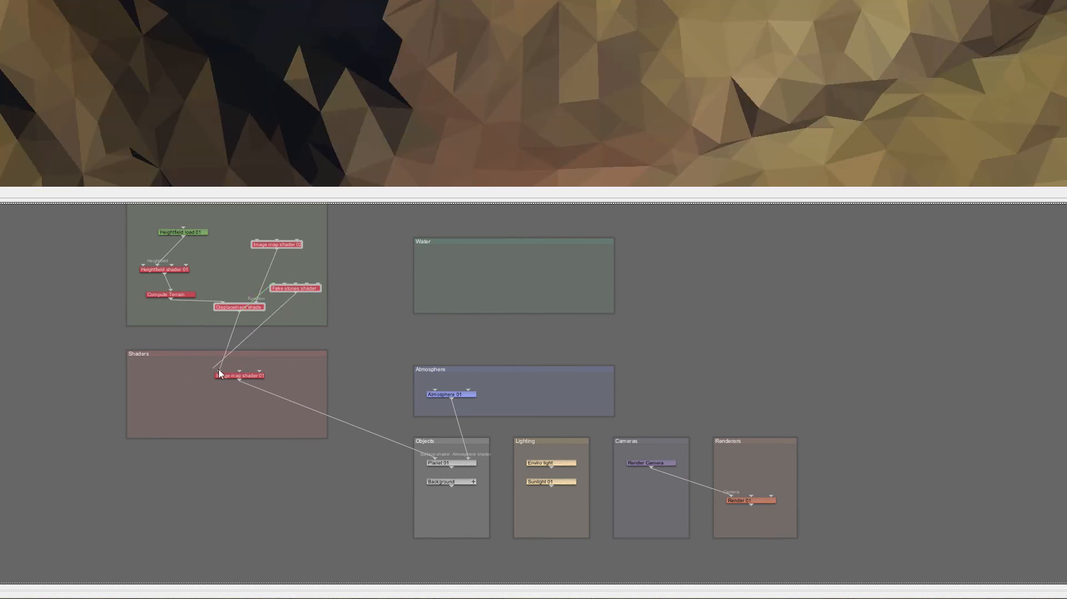
drag(312, 288, 305, 307)
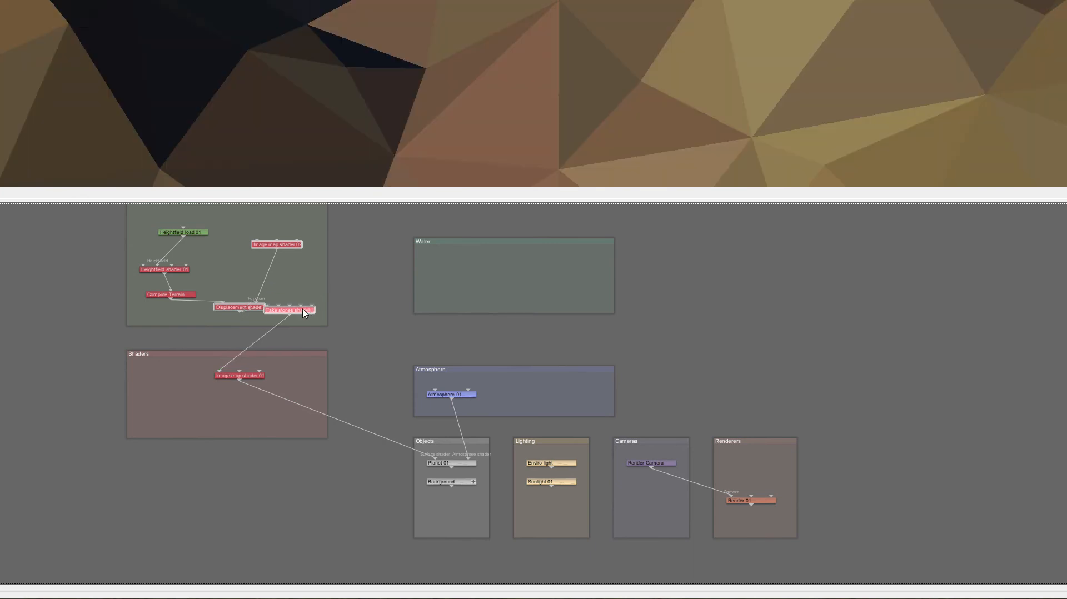
drag(228, 307, 236, 269)
drag(284, 307, 259, 314)
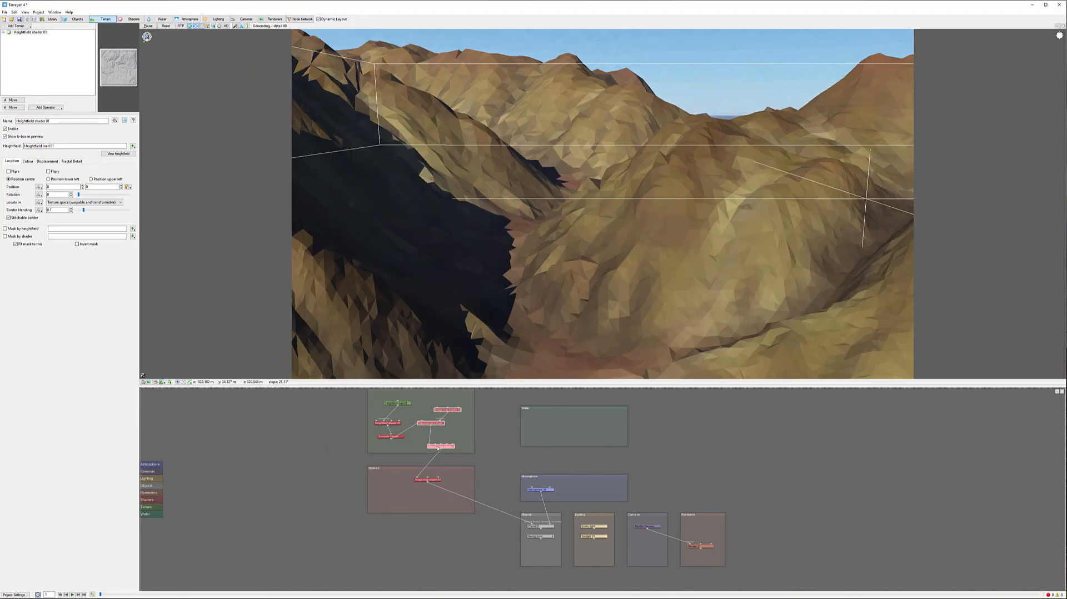
Set the Fake stones shader's stone scale to about 0.52, stone density to about 0.36, and adjust stone tallness
double_click(439, 447)
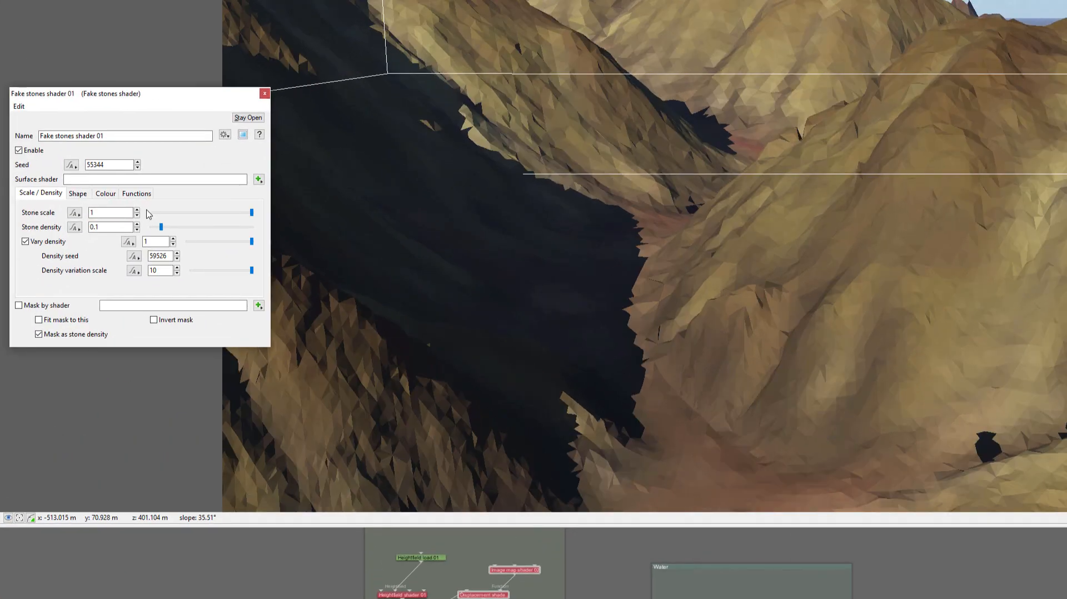
drag(253, 213, 203, 212)
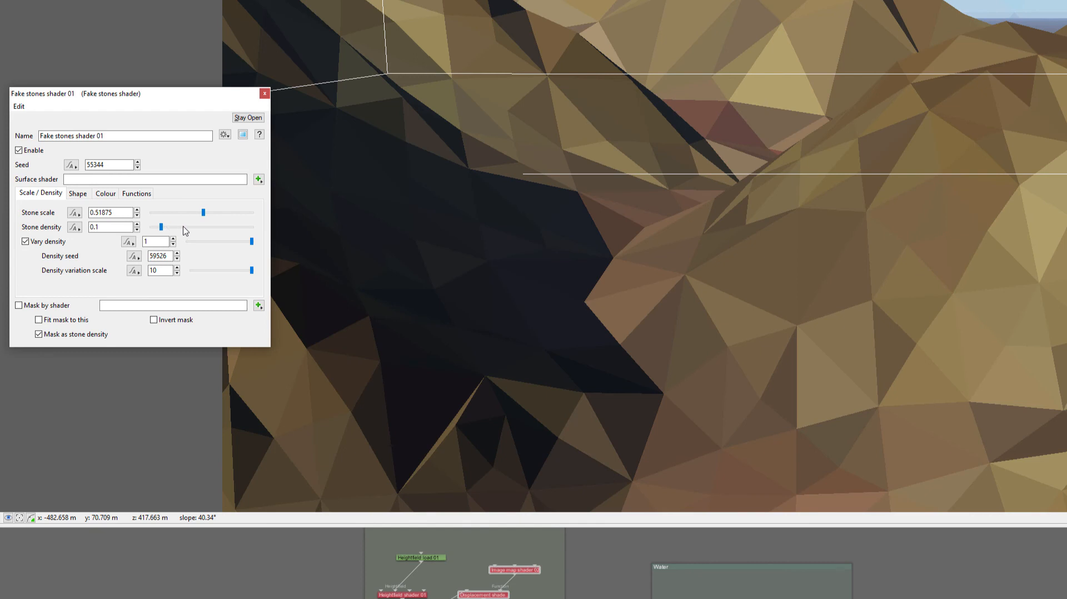
click(185, 230)
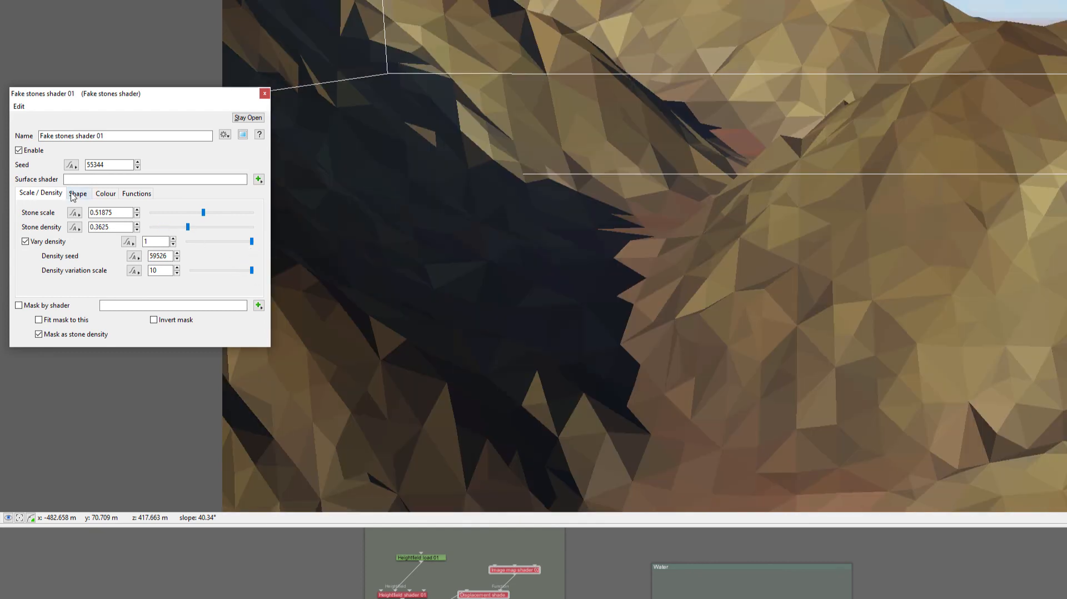
click(74, 194)
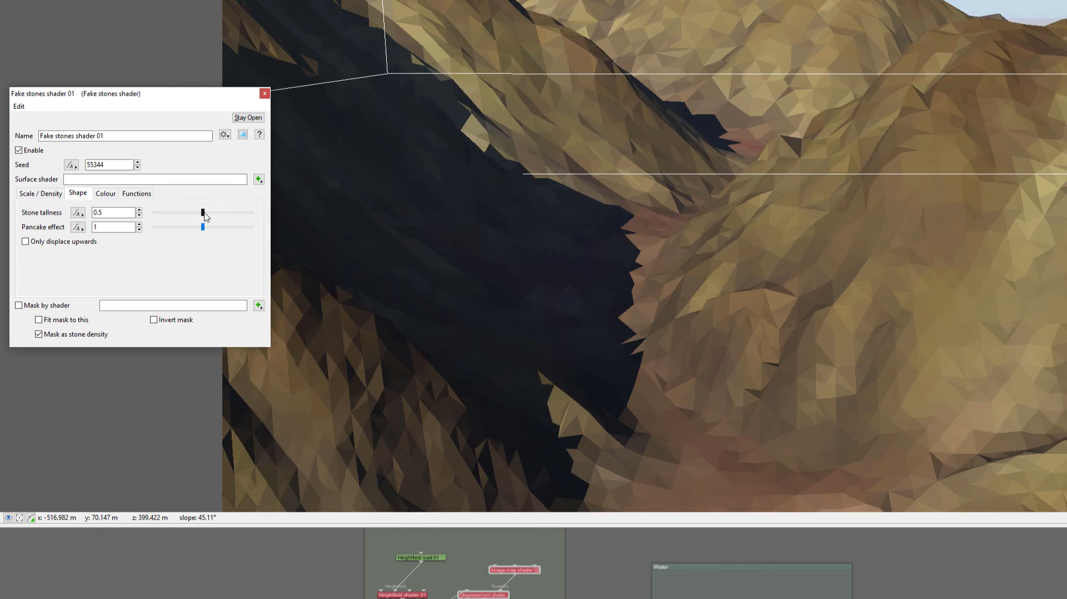
mouse_move(205, 229)
mouse_down()
mouse_move(240, 228)
mouse_move(215, 212)
mouse_up()
Pick a new diffuse colour for the fake stones and close the shader dialog
click(105, 194)
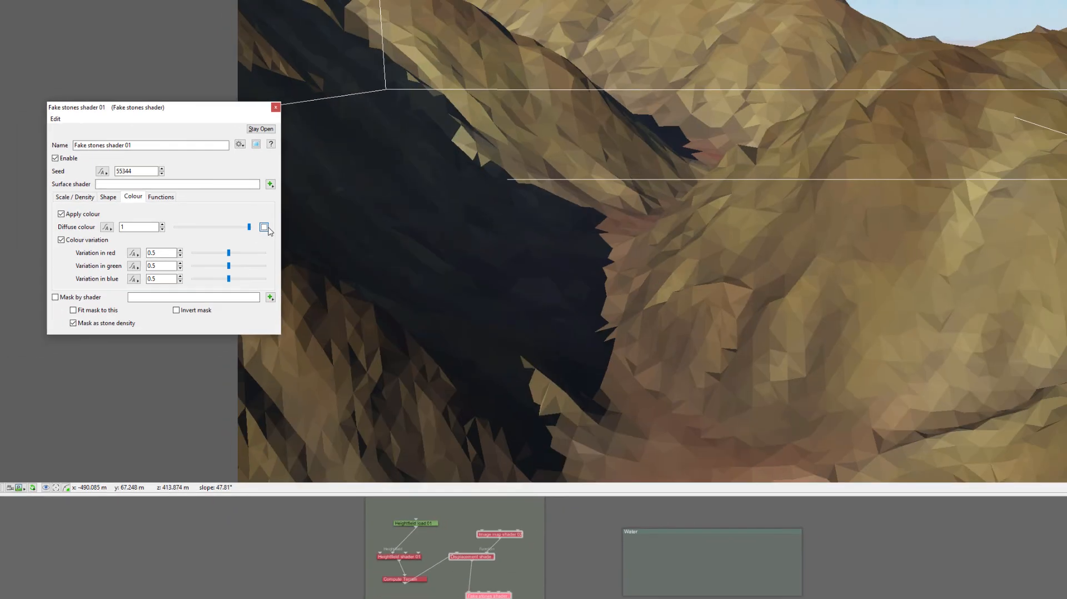
click(252, 228)
click(86, 118)
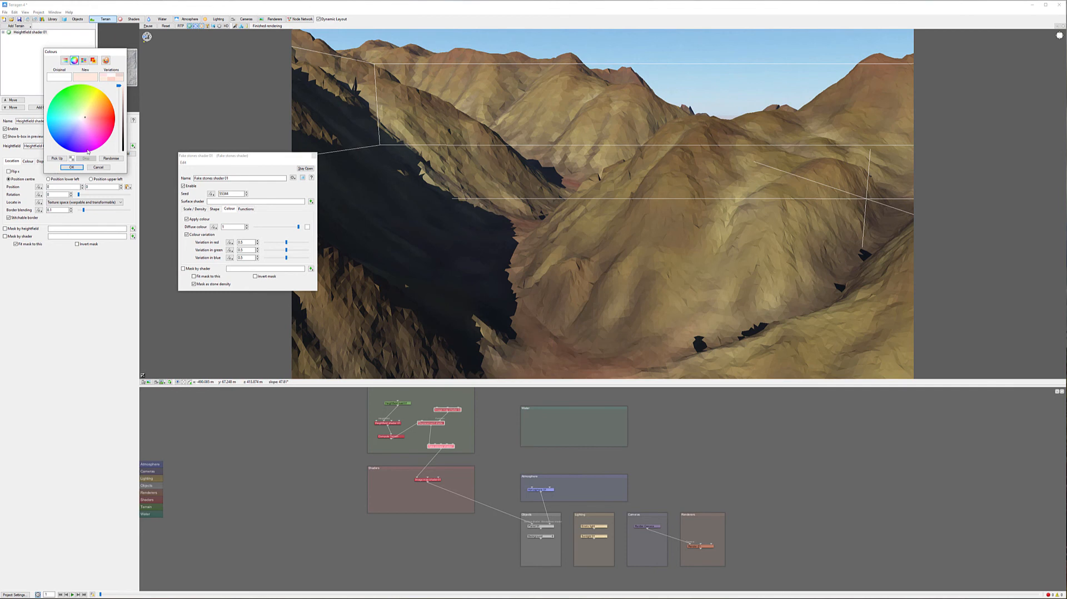
click(71, 167)
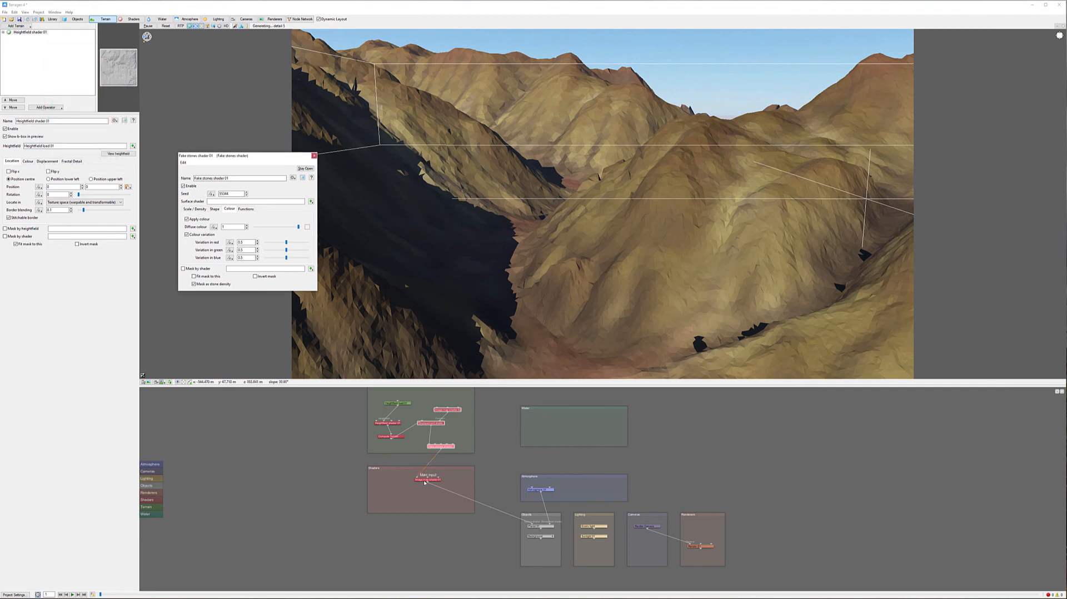
click(246, 242)
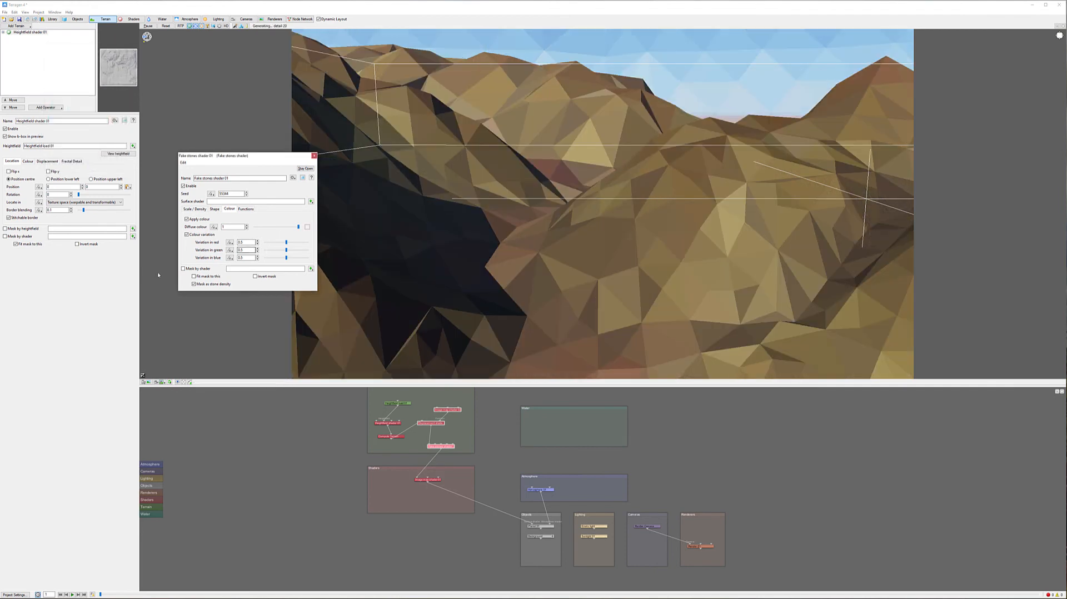
click(314, 156)
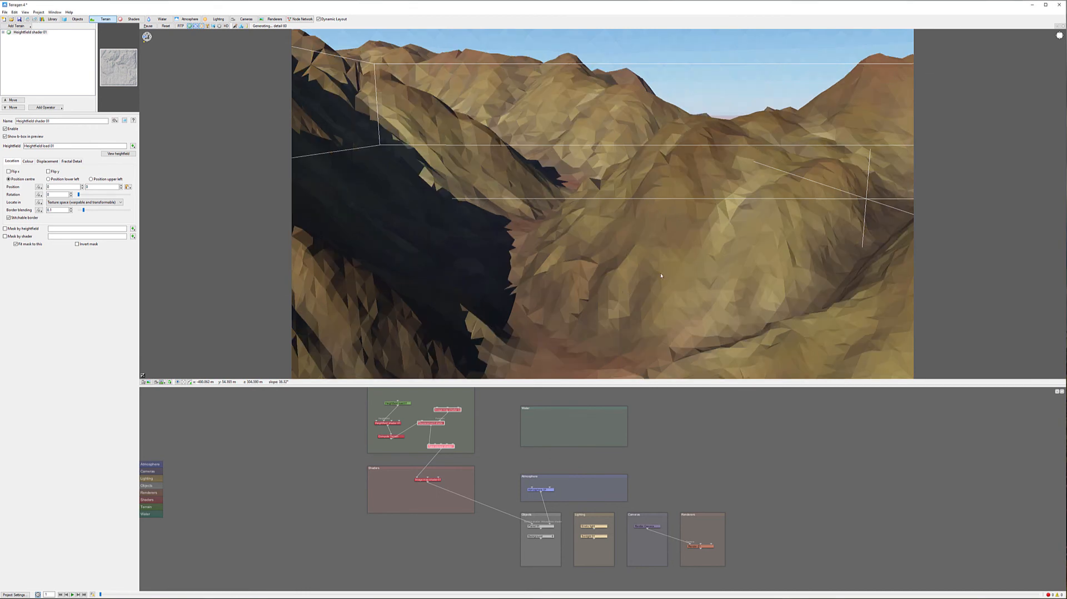
Increase Atmosphere 01's haze density and bluesky density, and adjust its haze horizon colour
scroll(627, 276, down, 5)
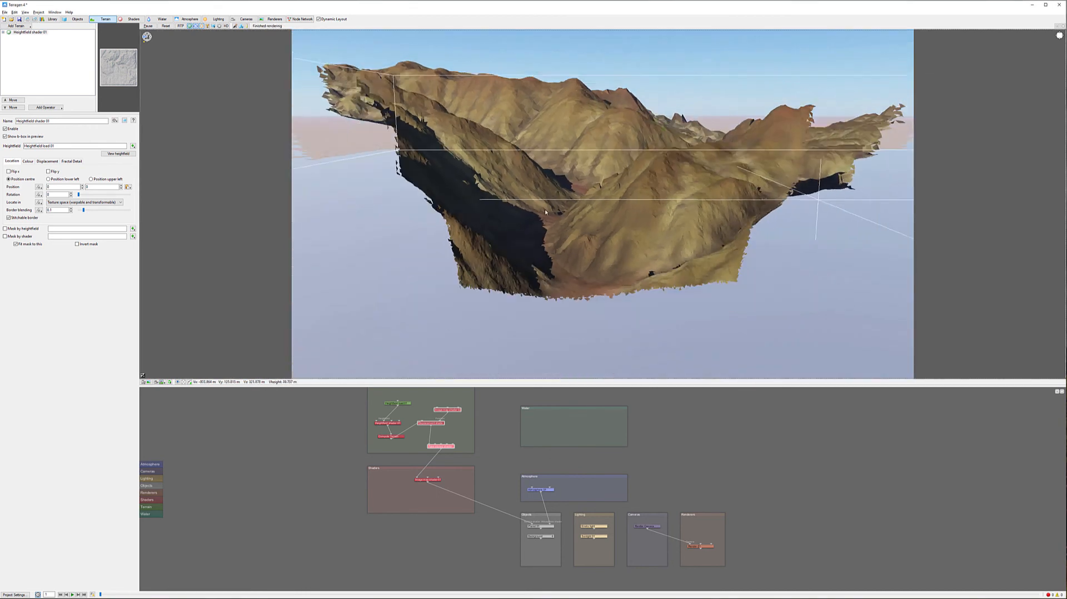
alt+drag(569, 253, 572, 252)
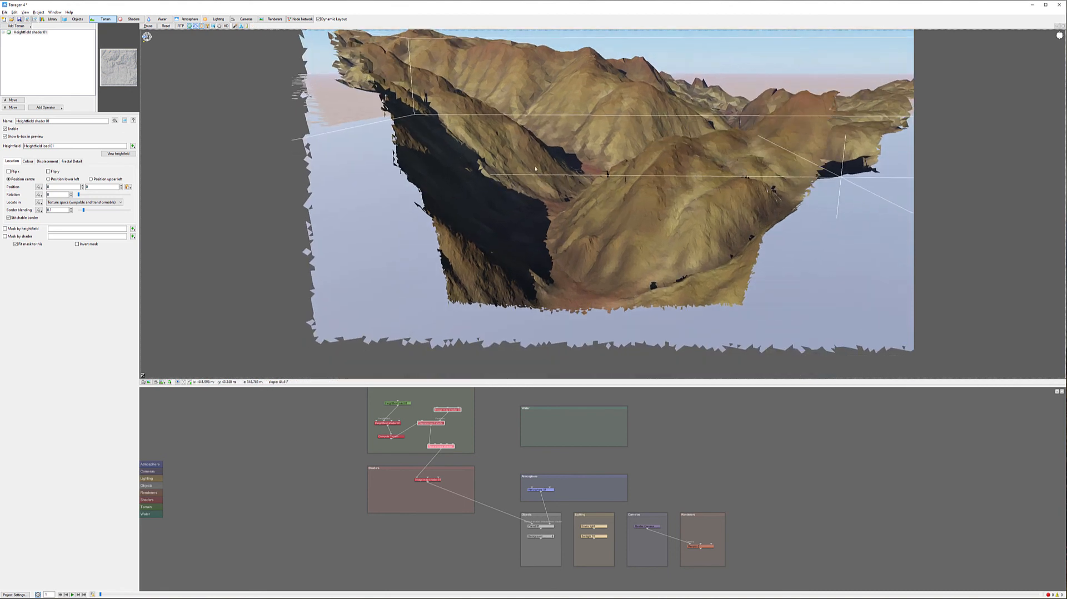
click(187, 19)
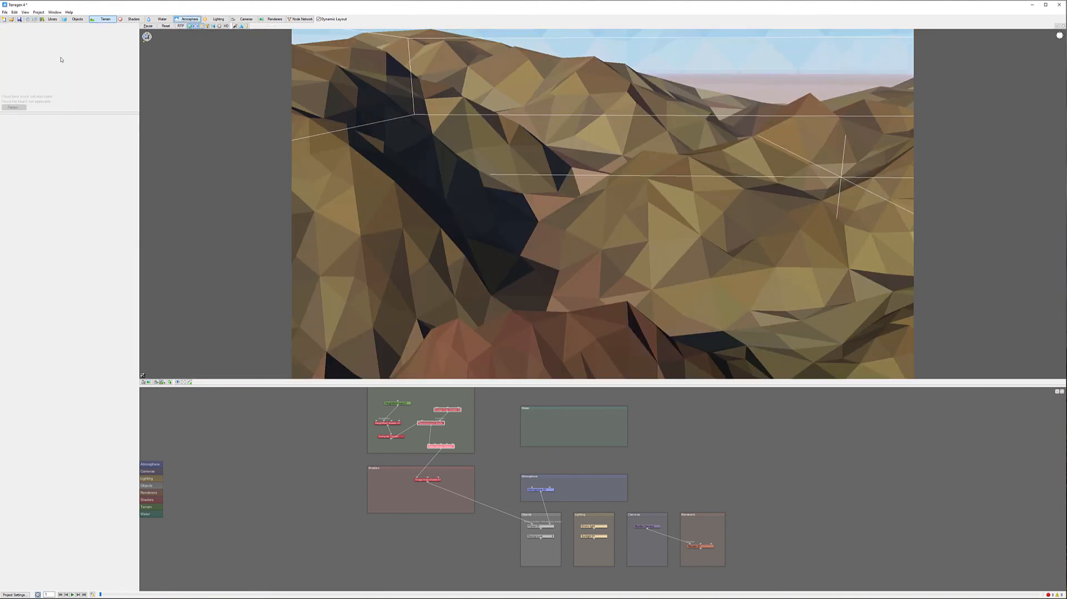
click(31, 33)
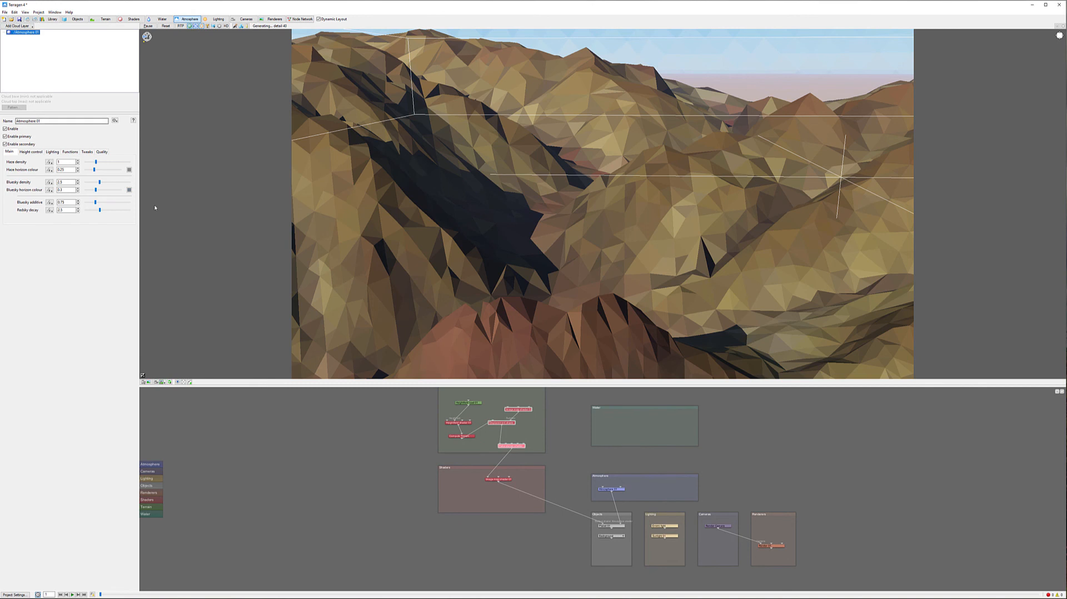
drag(96, 163, 105, 165)
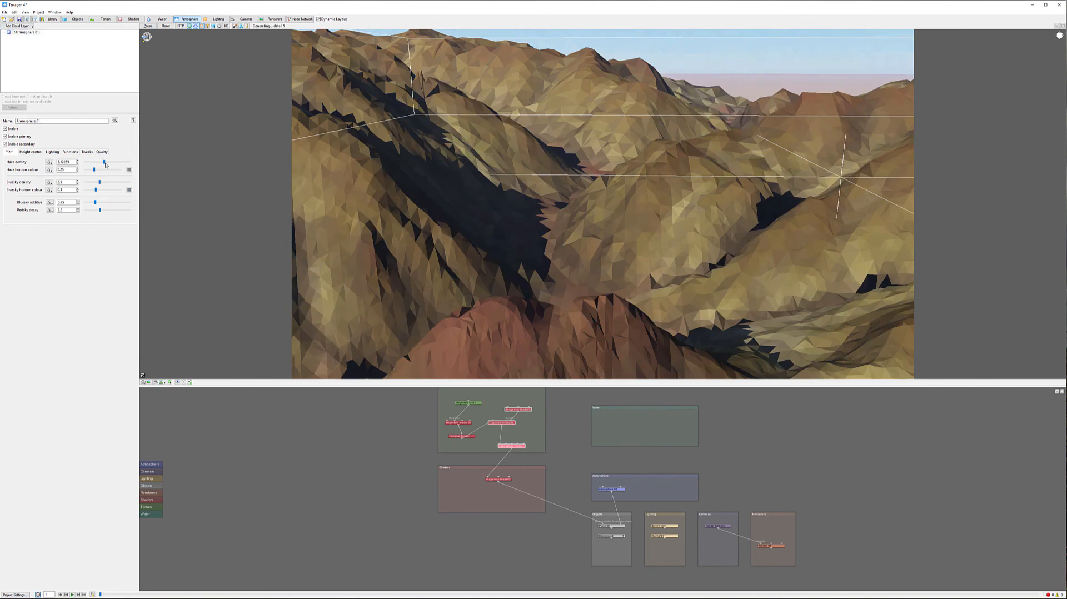
click(36, 152)
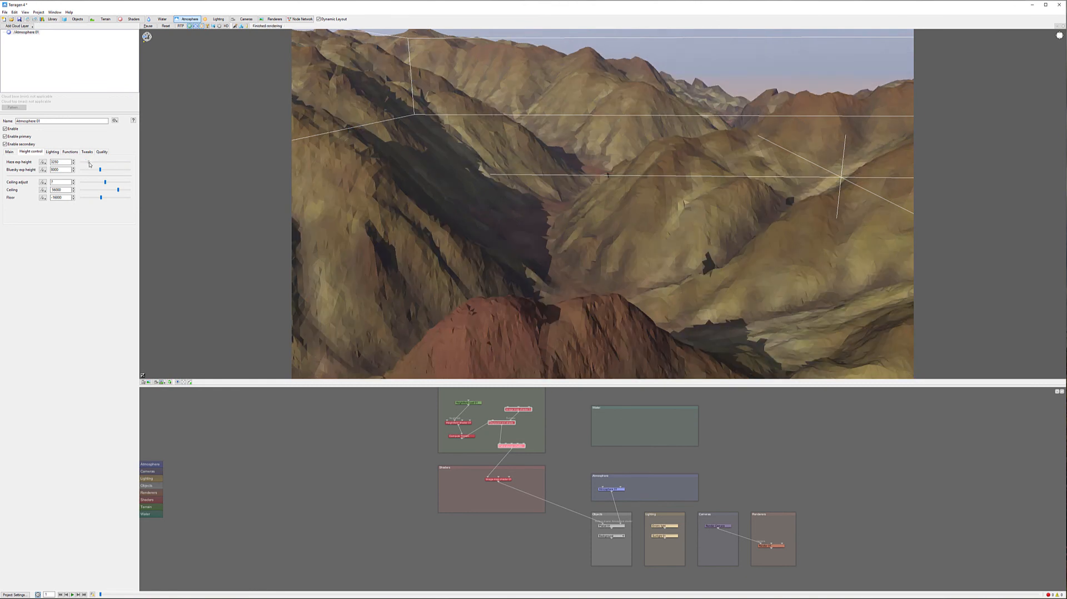
click(8, 151)
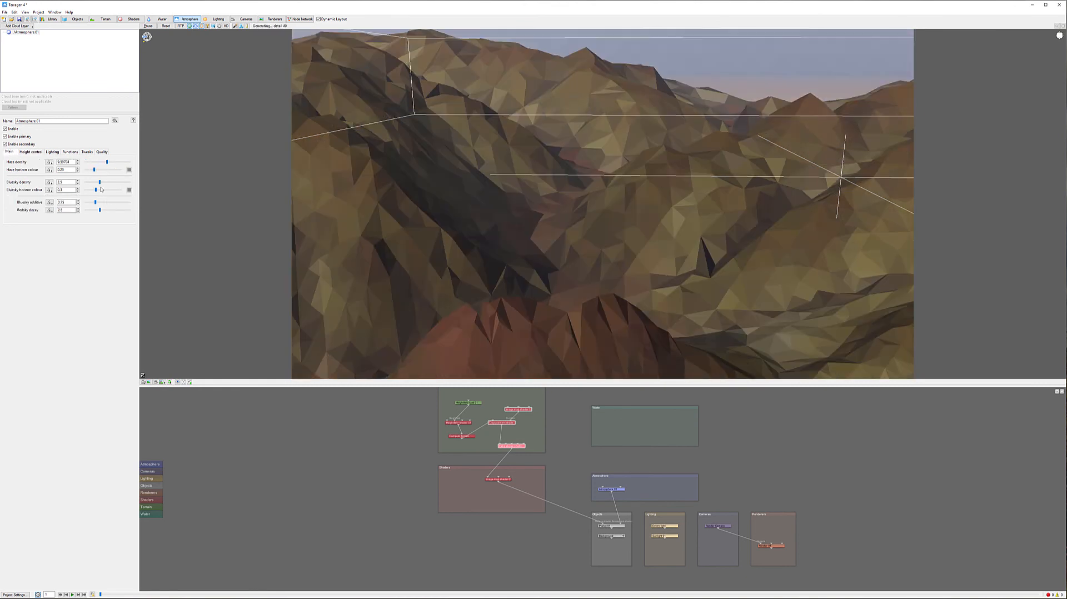
drag(100, 182, 107, 184)
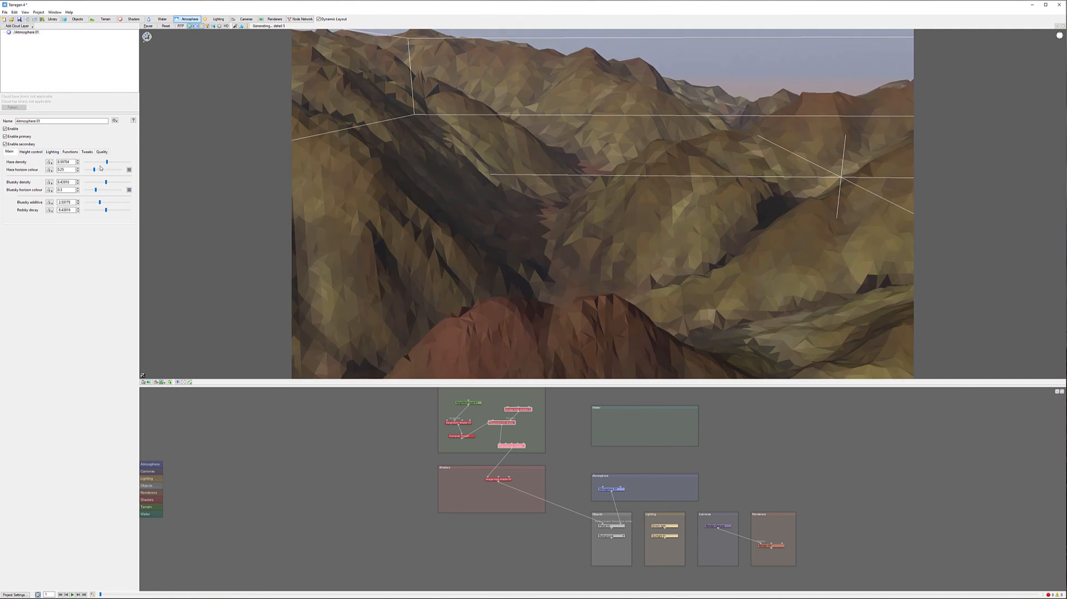
click(100, 169)
drag(108, 164, 111, 163)
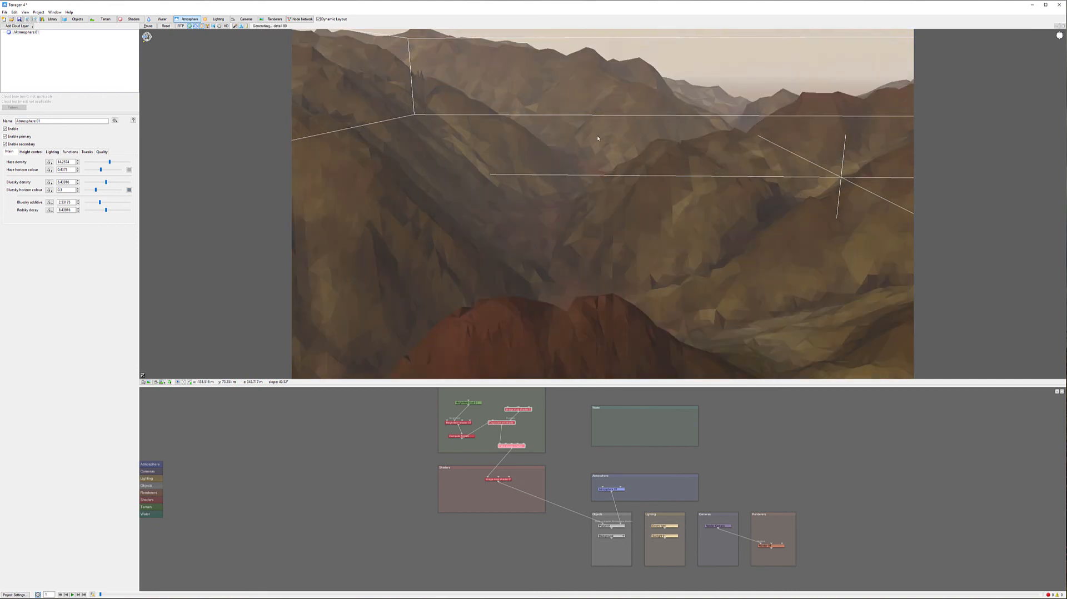
Set Sunlight 01's elevation to 20 and lower its heading
click(209, 21)
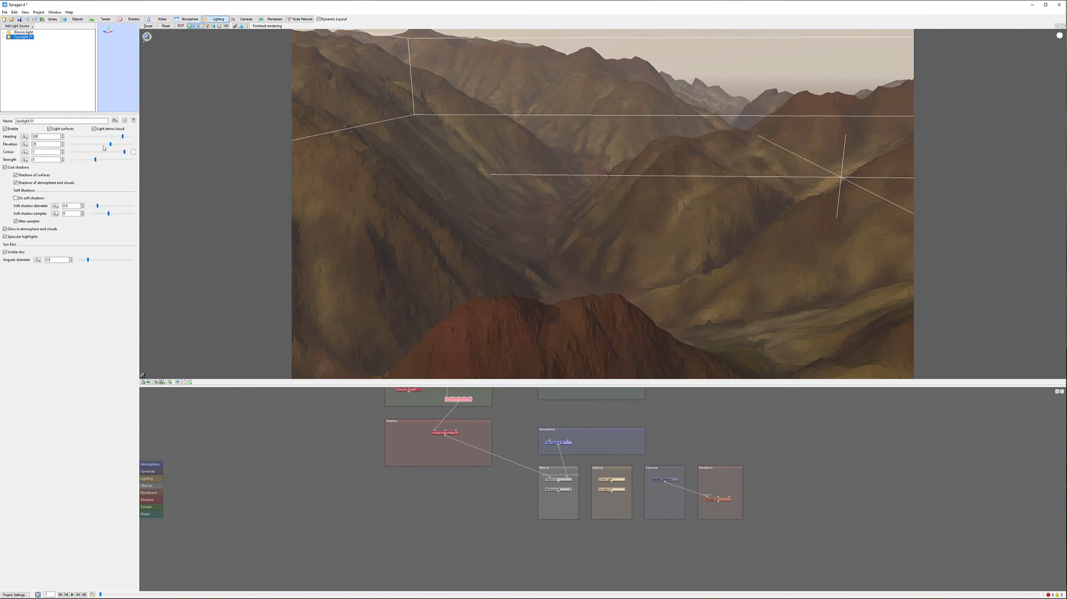
double_click(43, 144)
text(20)
key(Return)
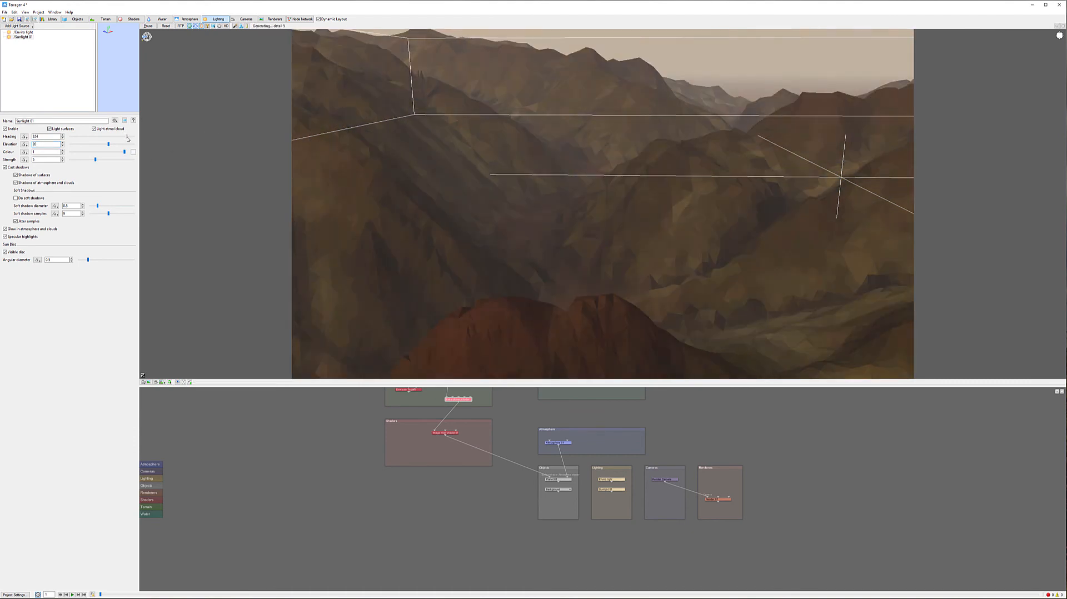
click(128, 139)
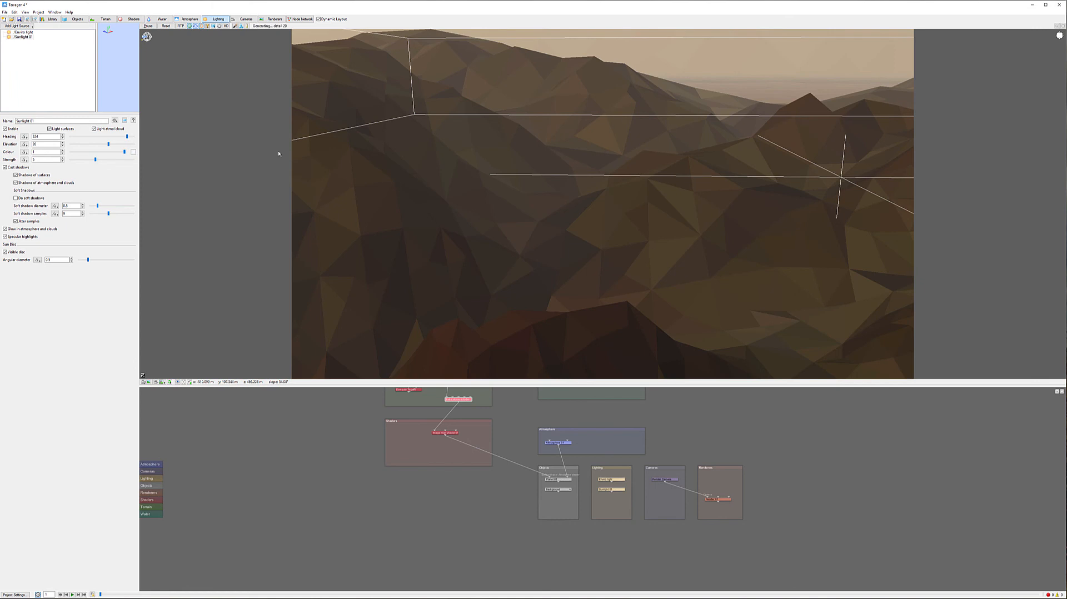
drag(126, 136, 97, 136)
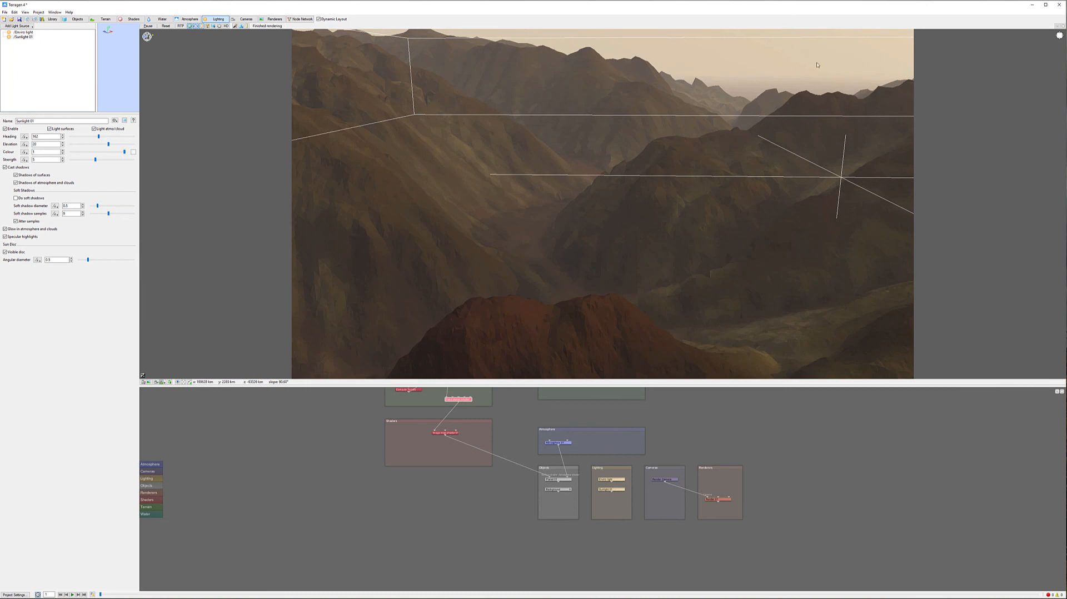
Lock the render aspect ratio and set Render 01's image width to 1920
alt+right_drag(523, 303, 531, 240)
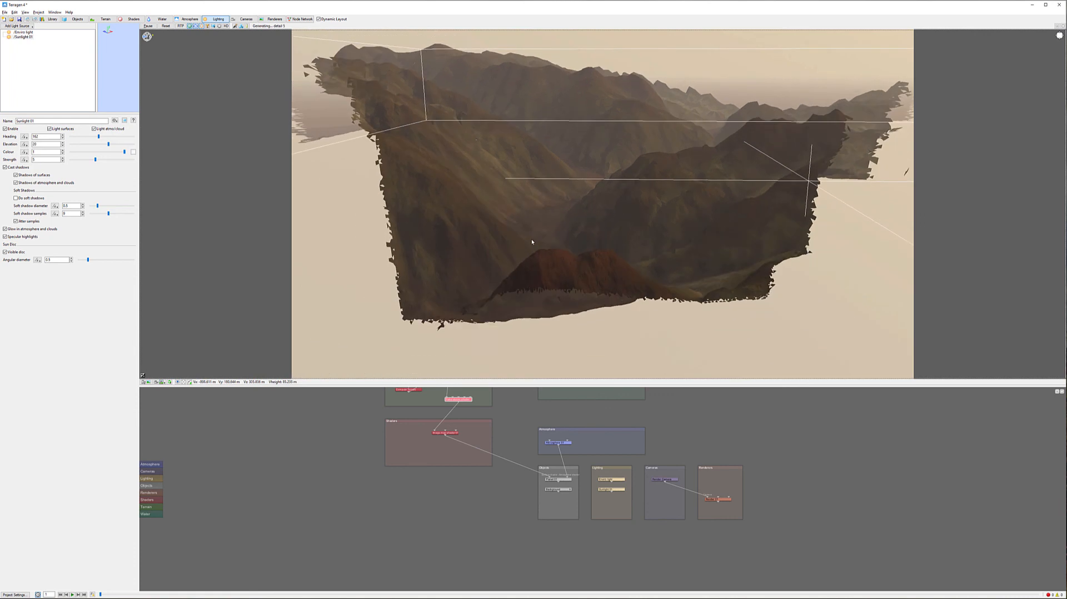
alt+drag(525, 243, 542, 269)
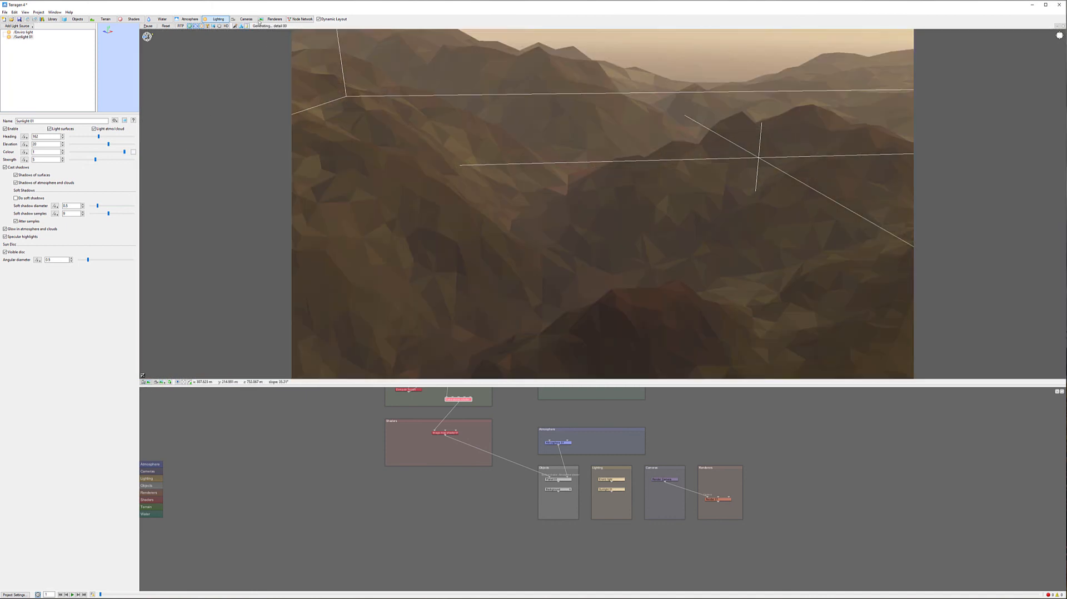
click(272, 19)
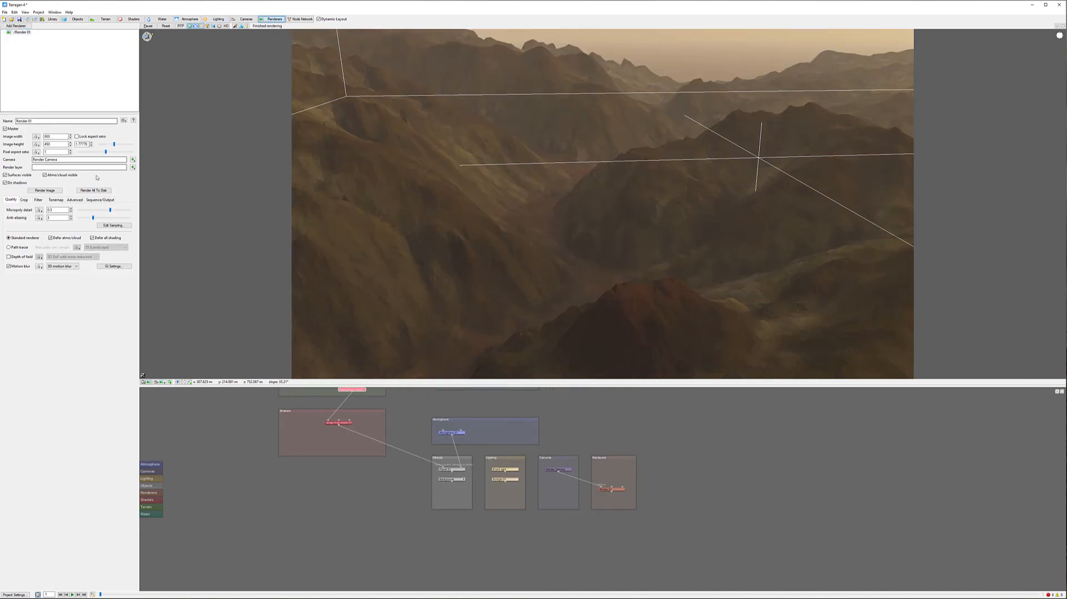
click(77, 136)
double_click(56, 136)
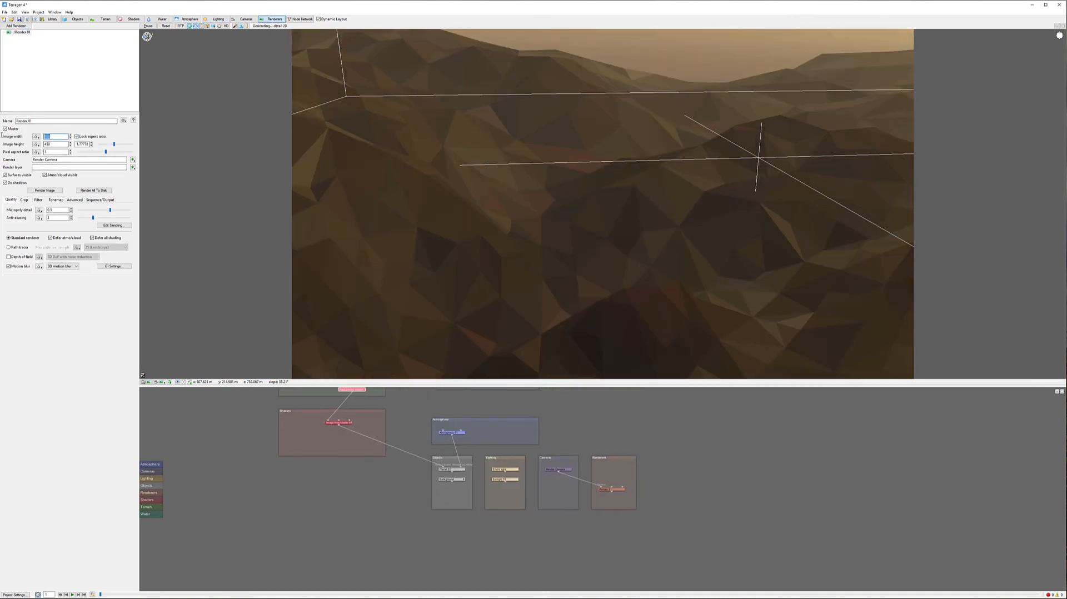
text(1920)
key(Return)
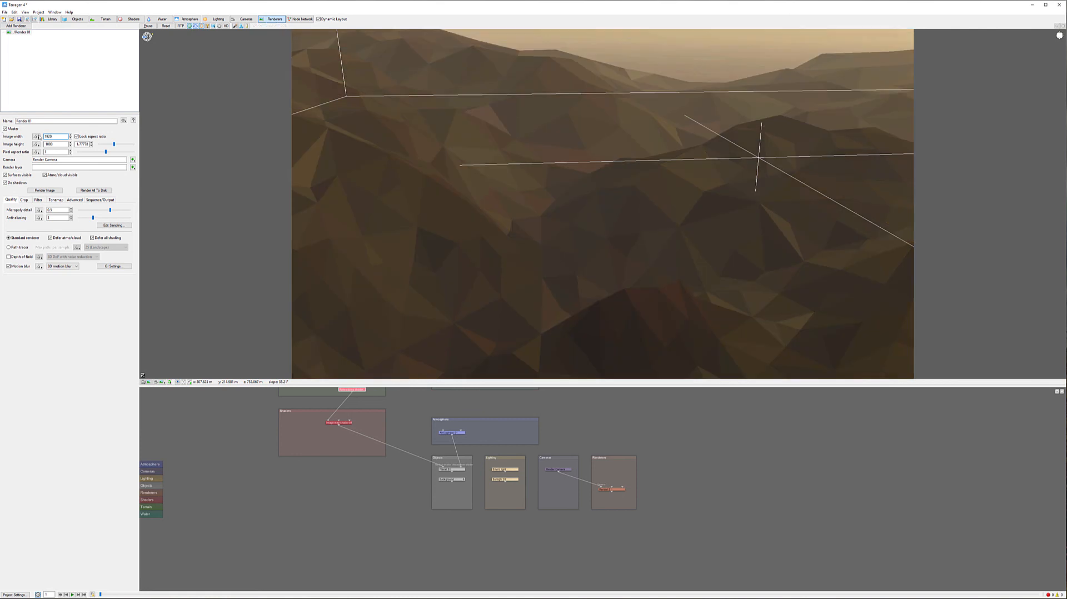
Raise Render 01's anti-aliasing and micropolygon detail settings
click(95, 217)
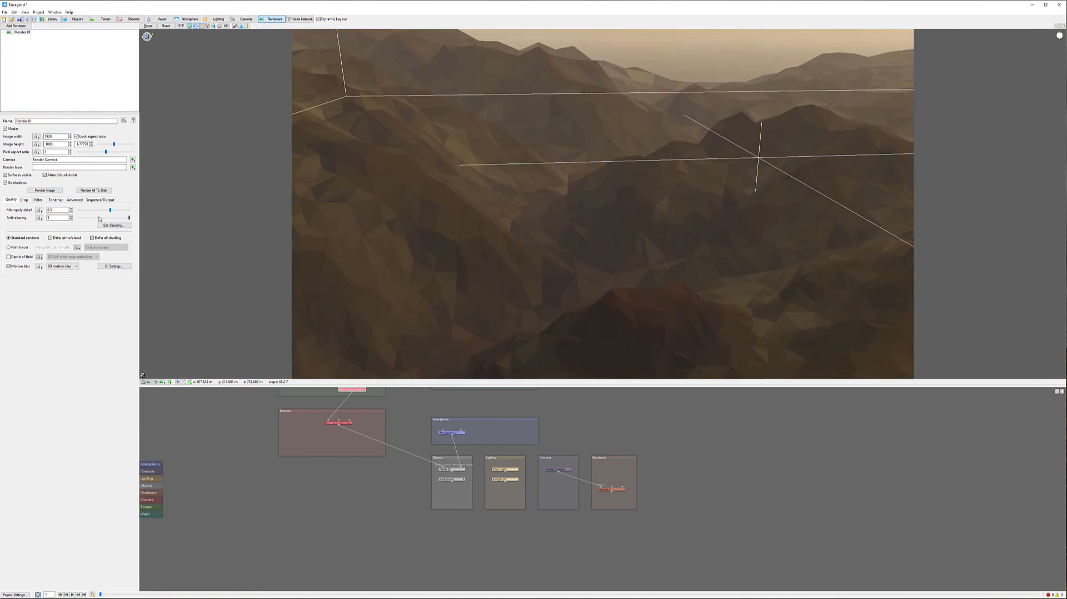
click(130, 218)
mouse_move(130, 218)
mouse_down()
mouse_move(101, 218)
mouse_move(116, 209)
mouse_up()
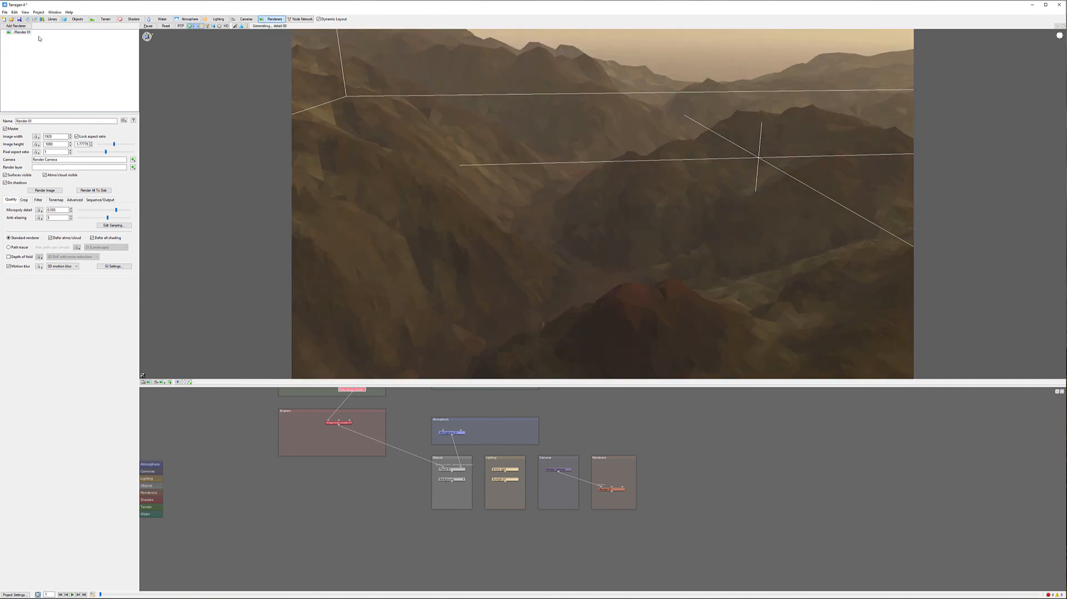
click(27, 19)
mouse_move(121, 12)
mouse_down()
mouse_move(121, 67)
mouse_move(121, 34)
mouse_up()
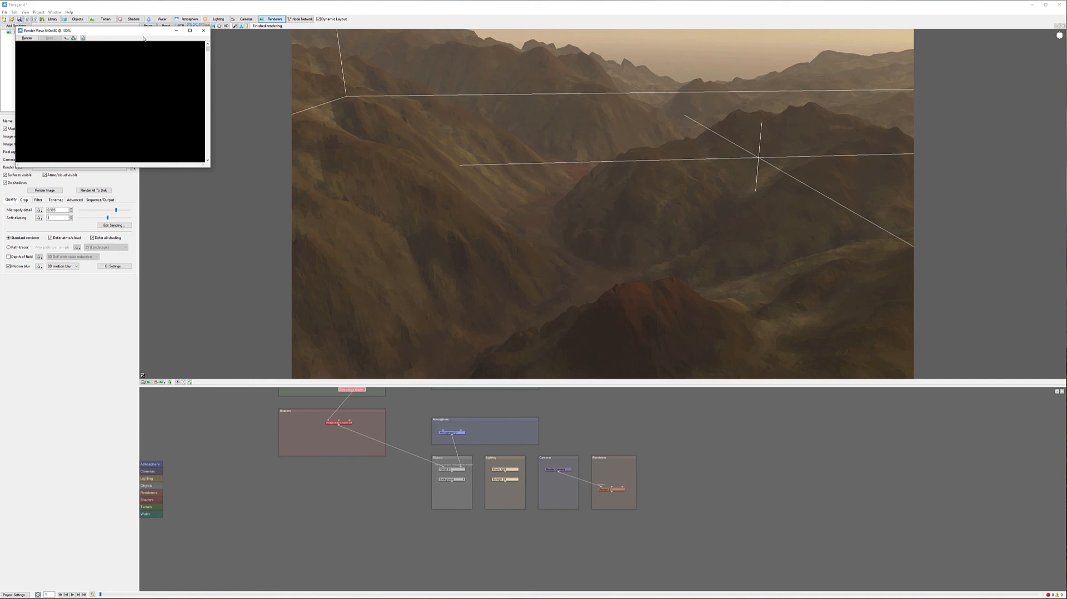
click(203, 31)
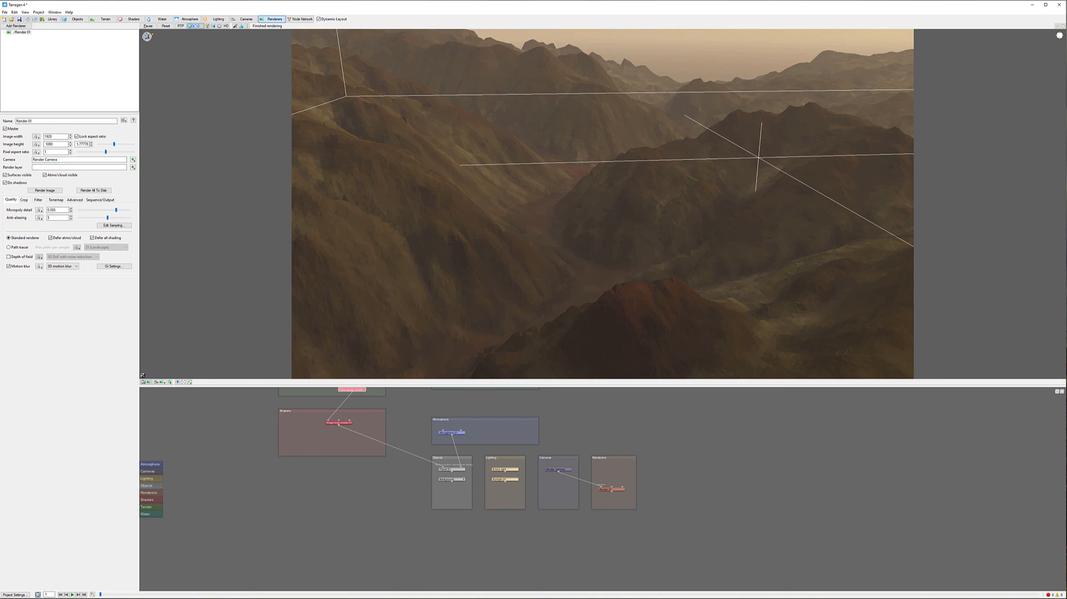
Render the final image at 1920 by 1080
click(44, 190)
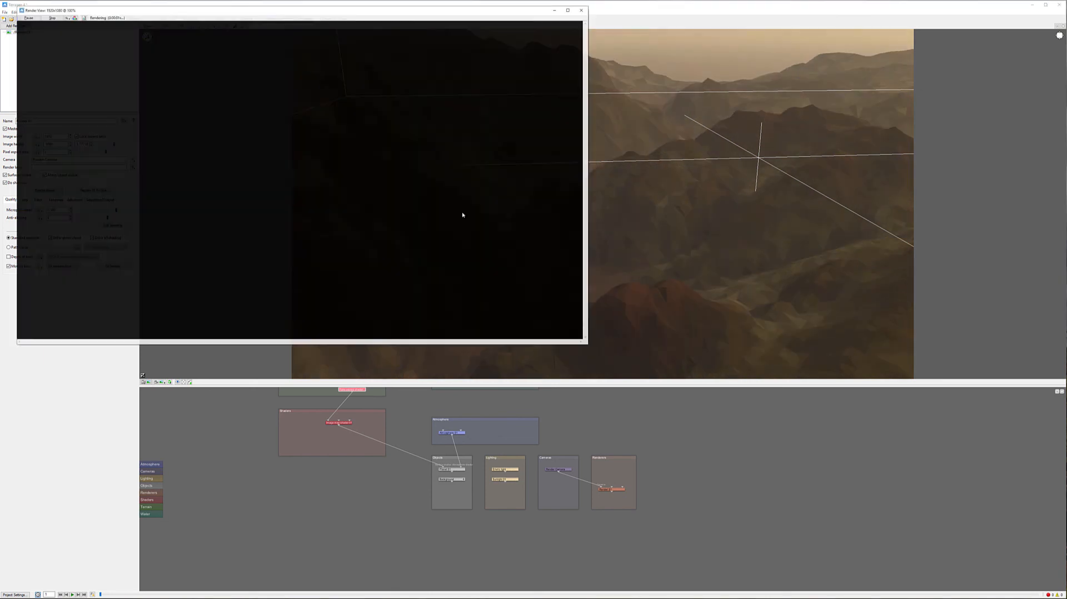
drag(384, 12, 496, 74)
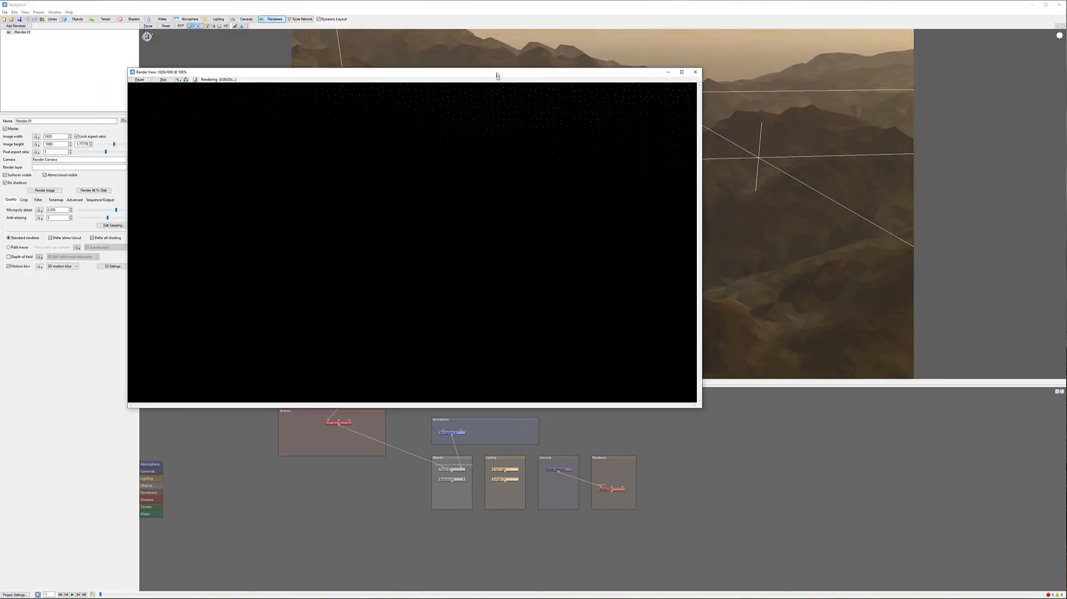